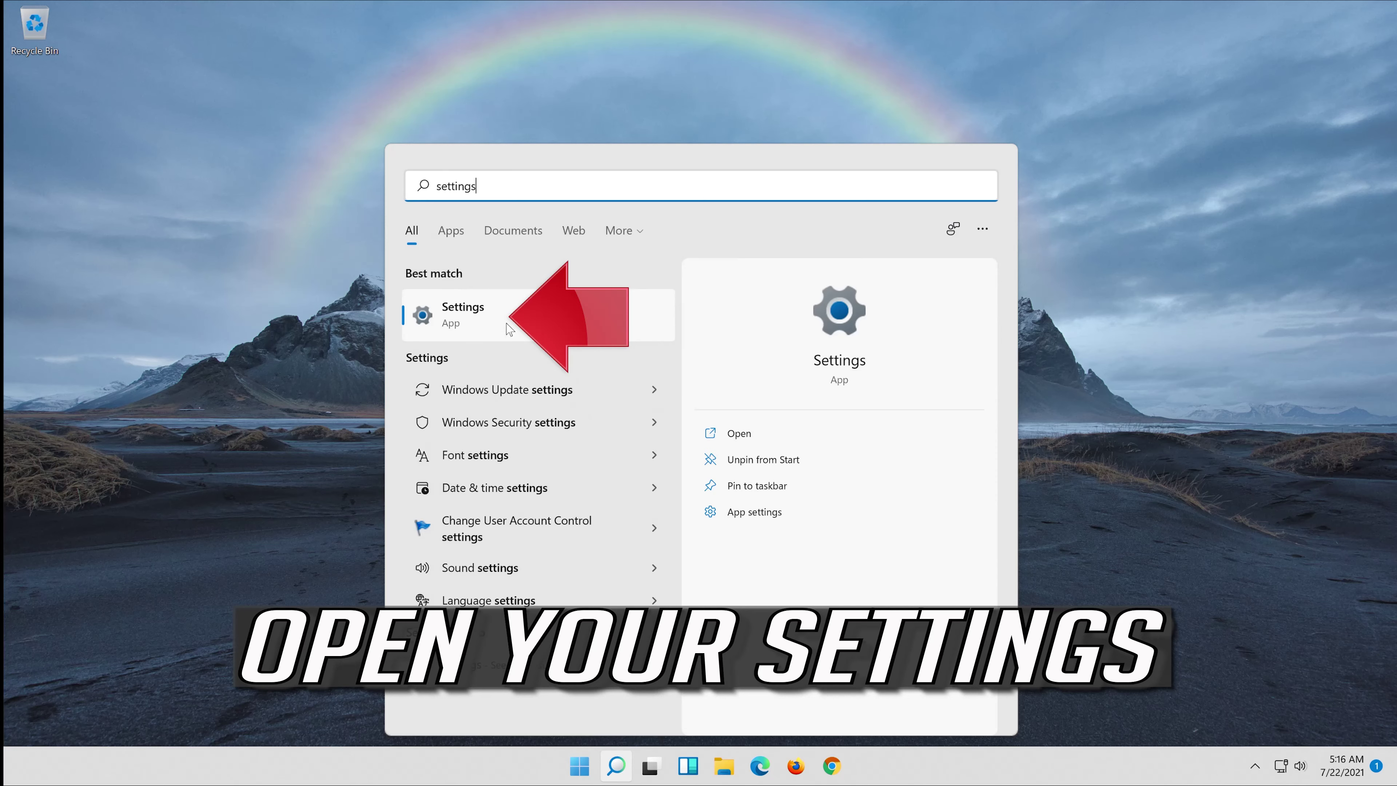
- Open Settings and go to the list of other troubleshooters under the System troubleshooting options
left_click(521, 323)
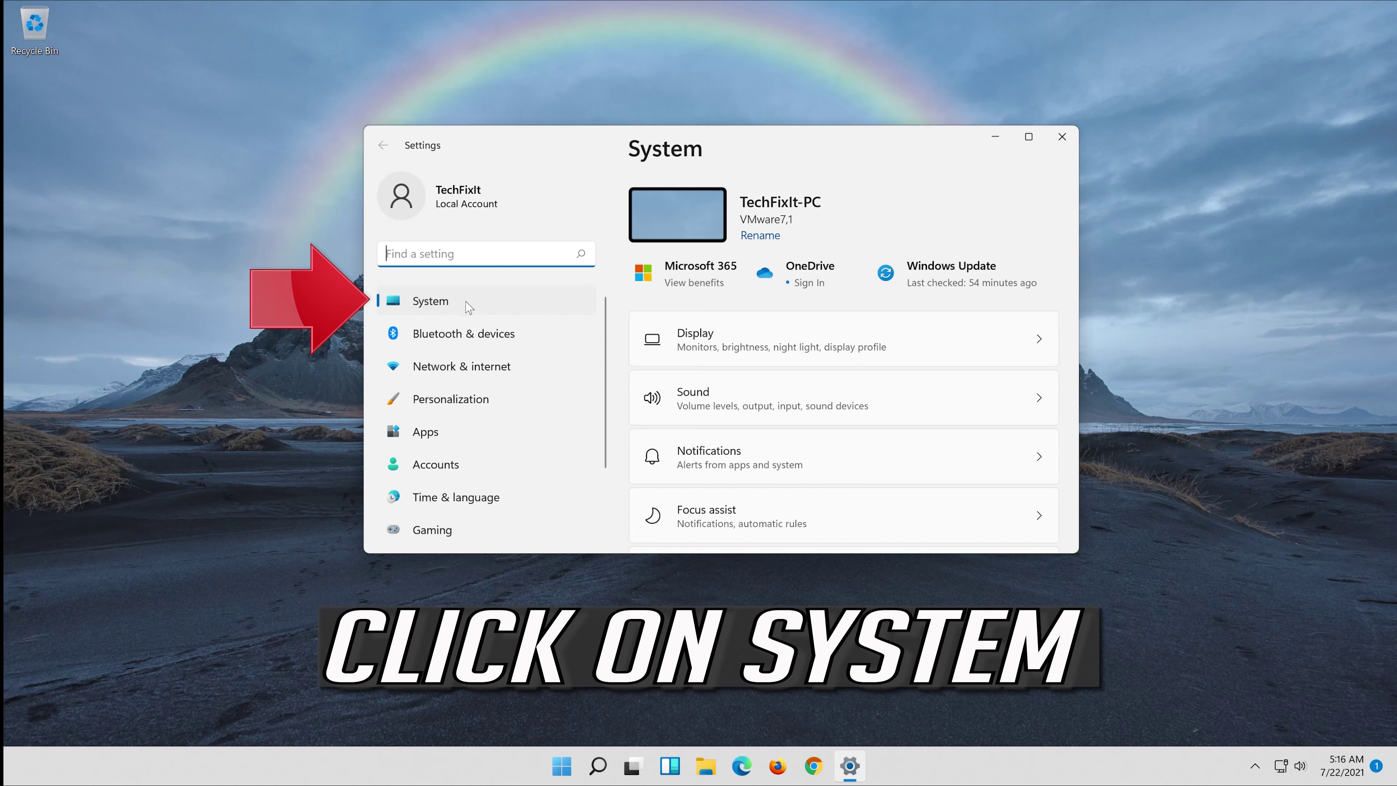
left_click(461, 309)
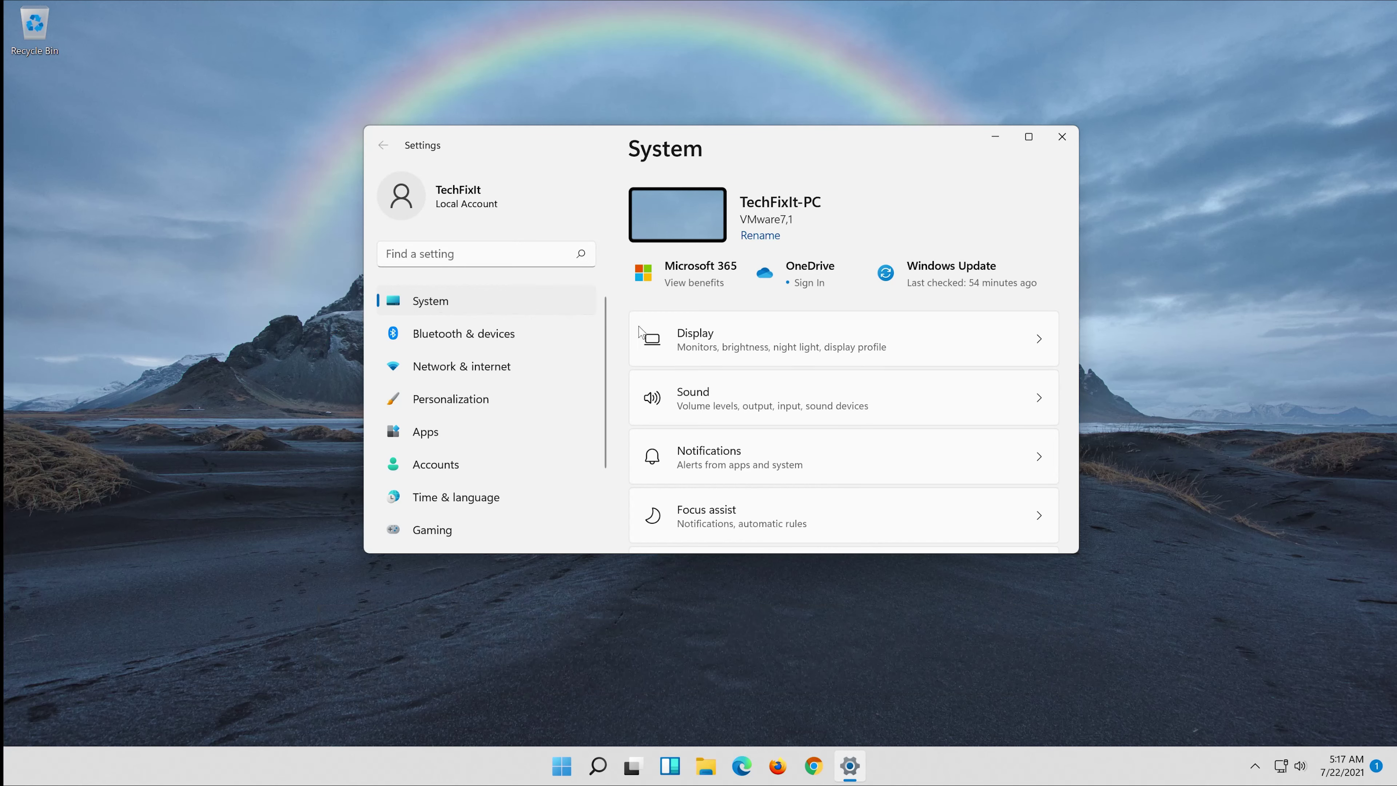
scroll(800, 449, "down", 3)
scroll(800, 449, "down", 2)
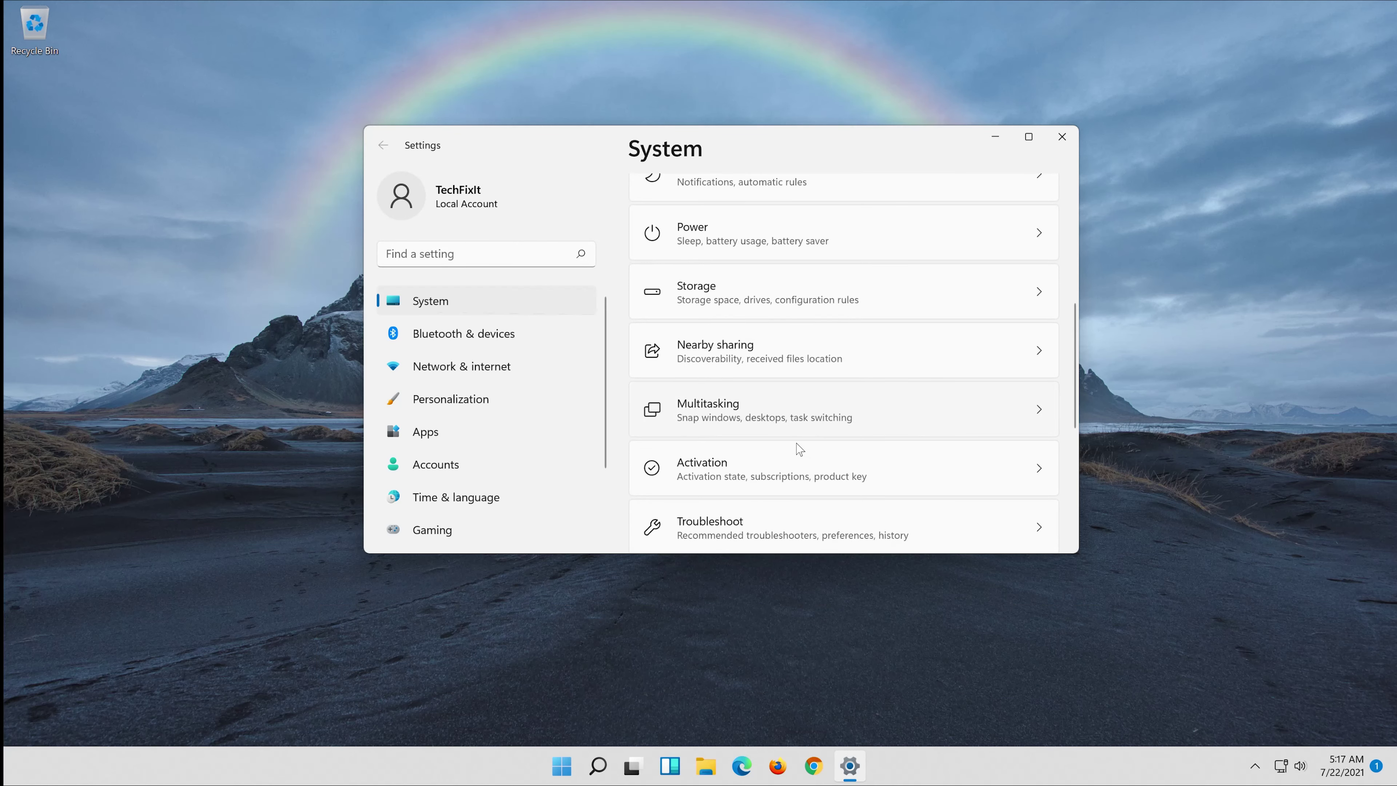
scroll(800, 449, "down", 3)
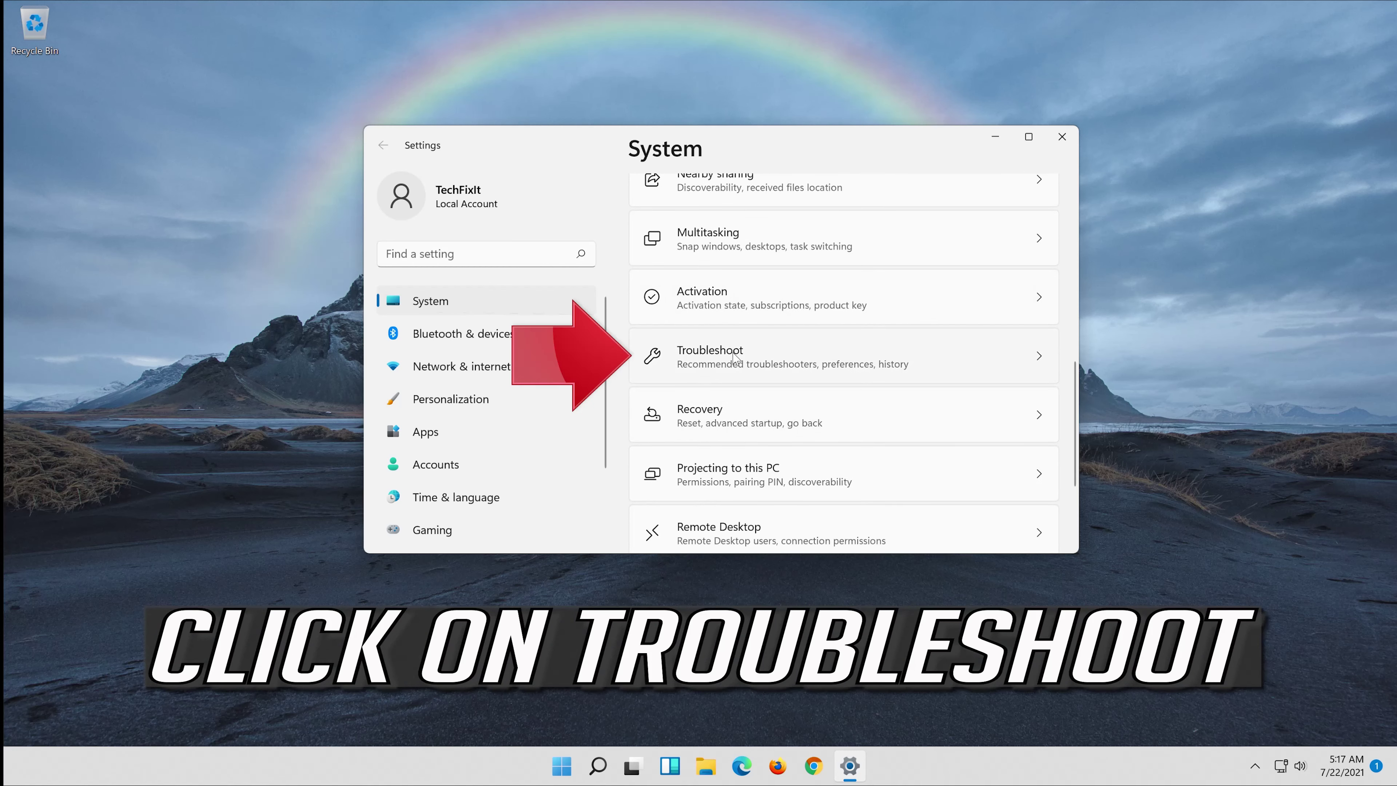
left_click(758, 361)
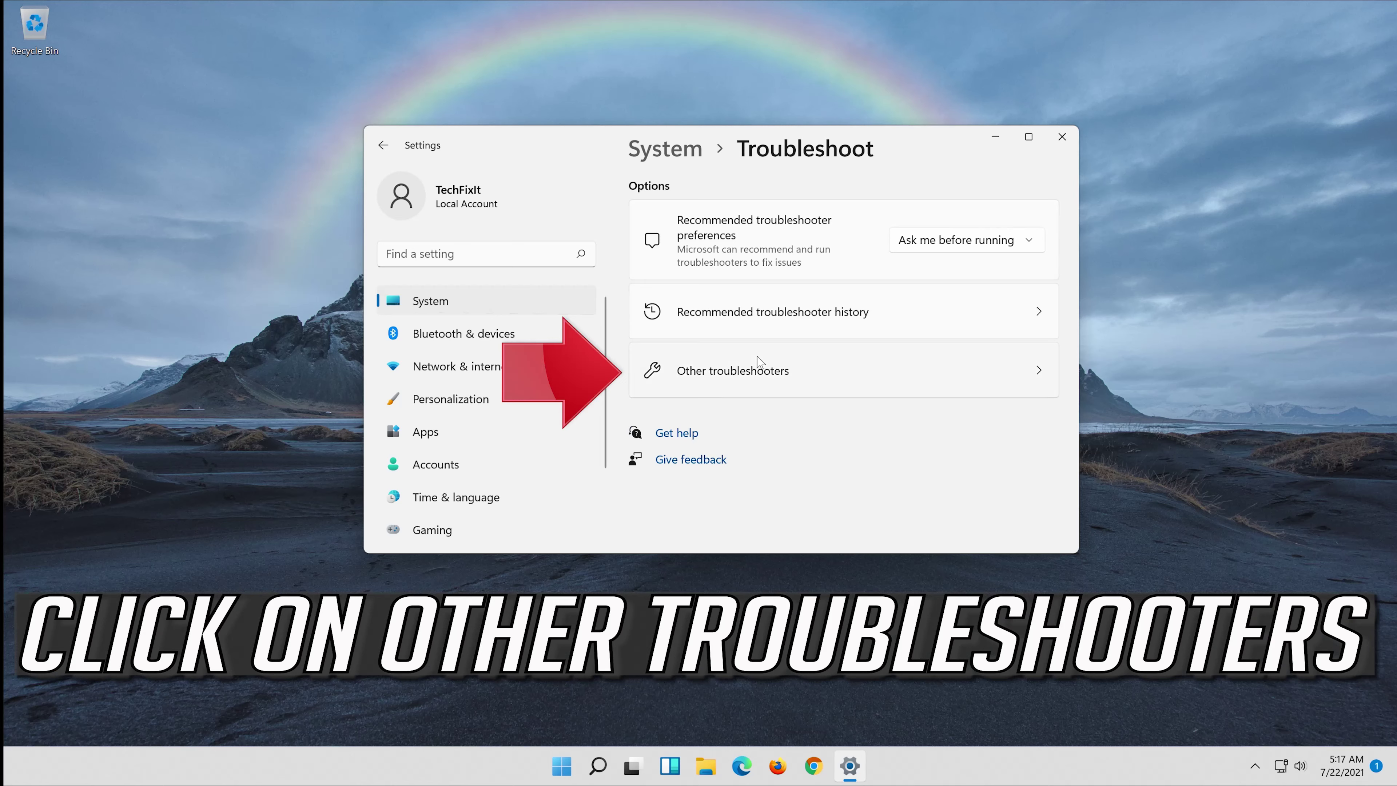
left_click(795, 375)
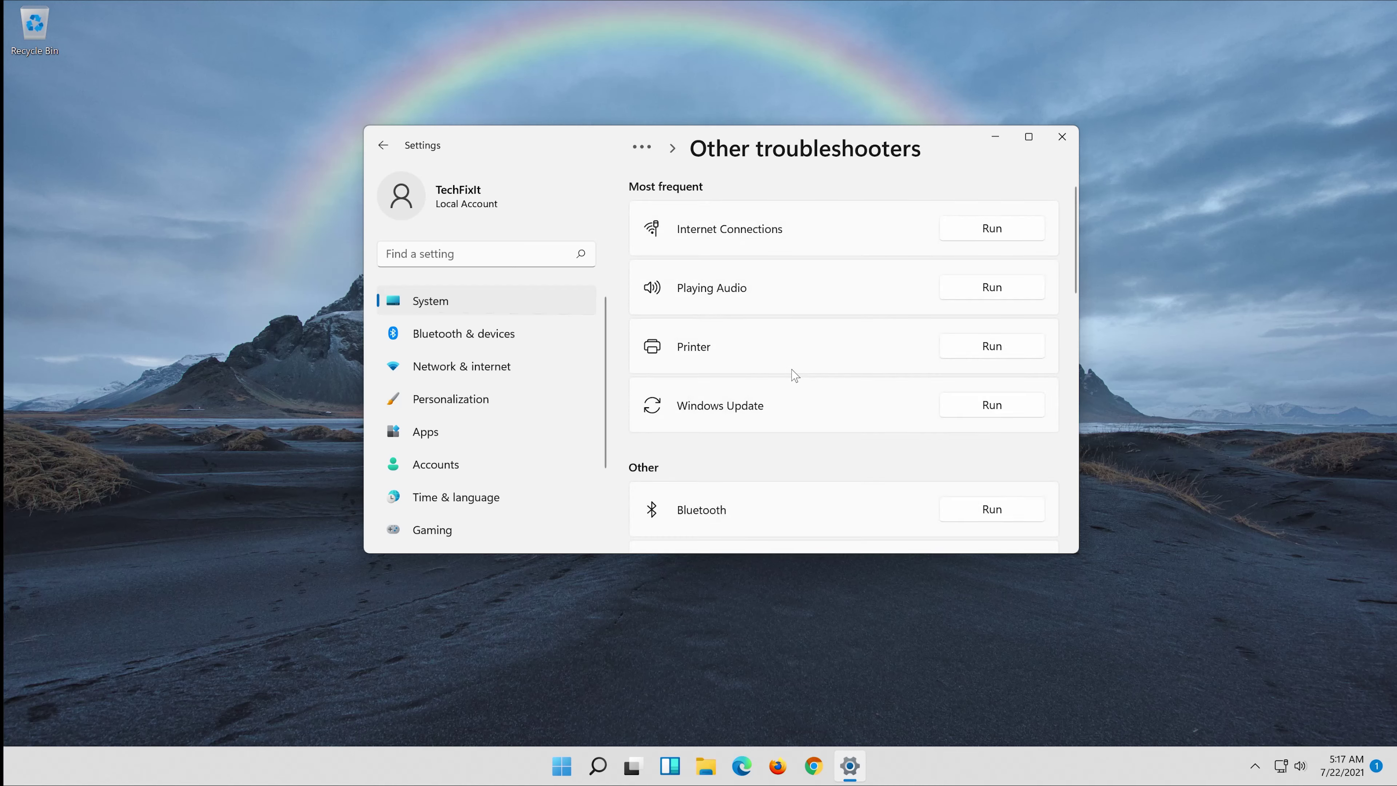
- Run the Windows Store Apps troubleshooter
scroll(795, 375, "down", 5)
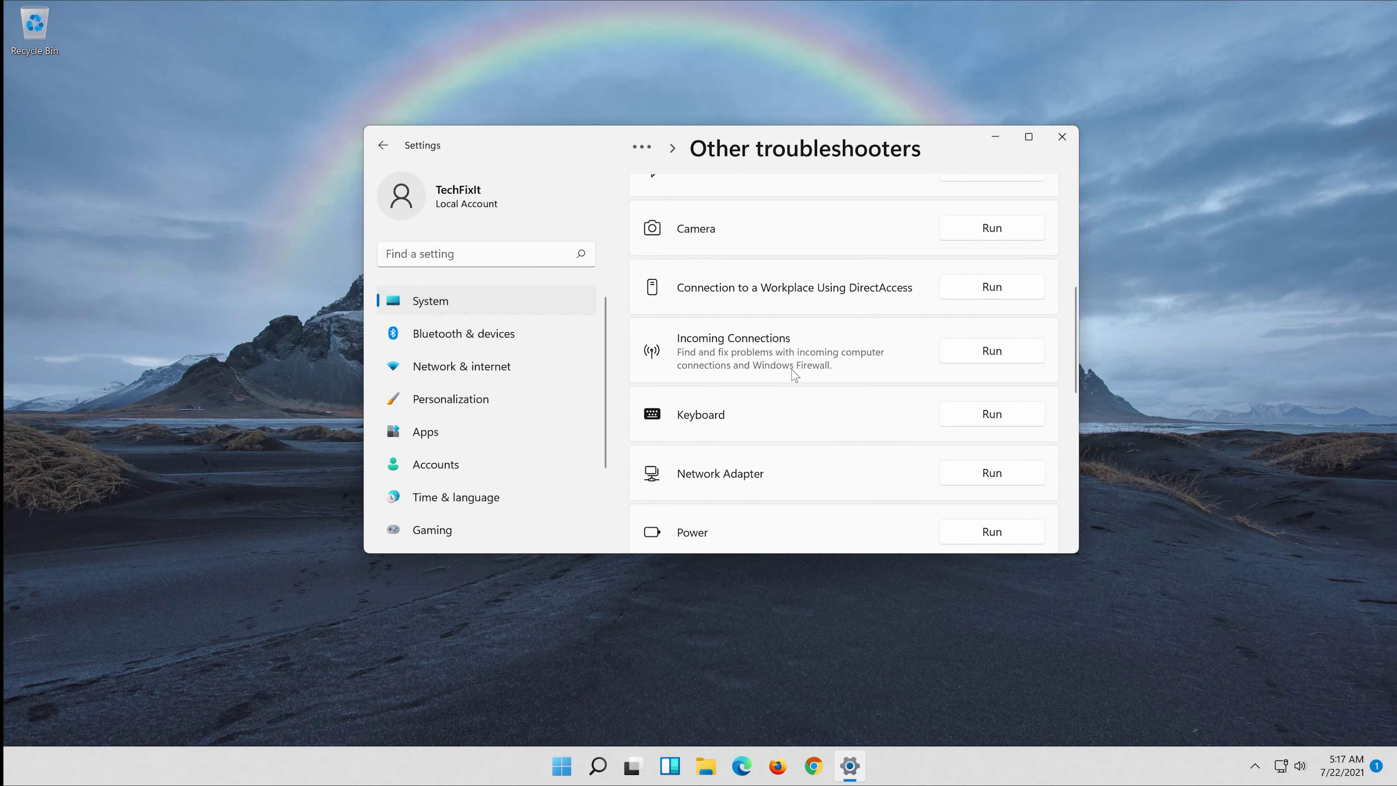
scroll(795, 375, "down", 3)
scroll(795, 375, "down", 2)
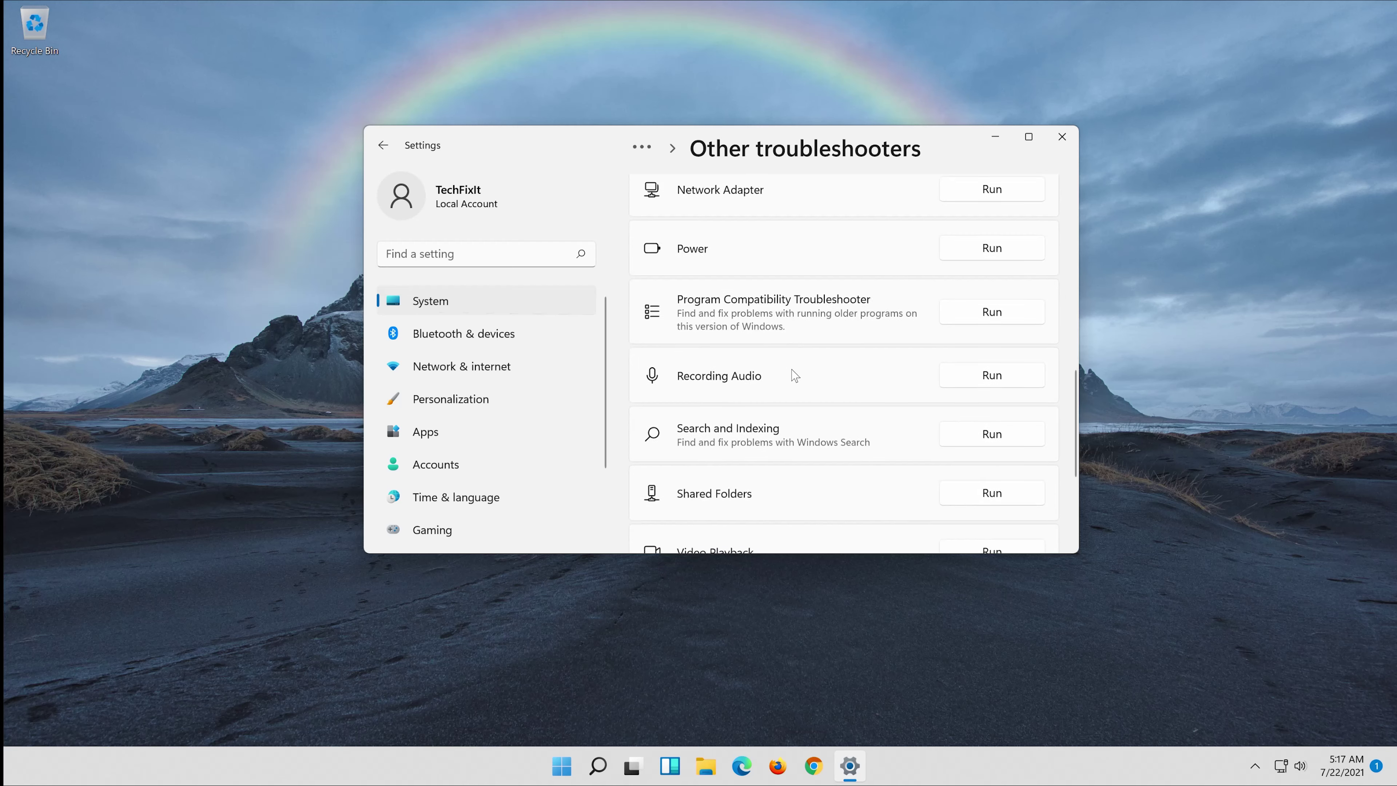
scroll(796, 374, "down", 4)
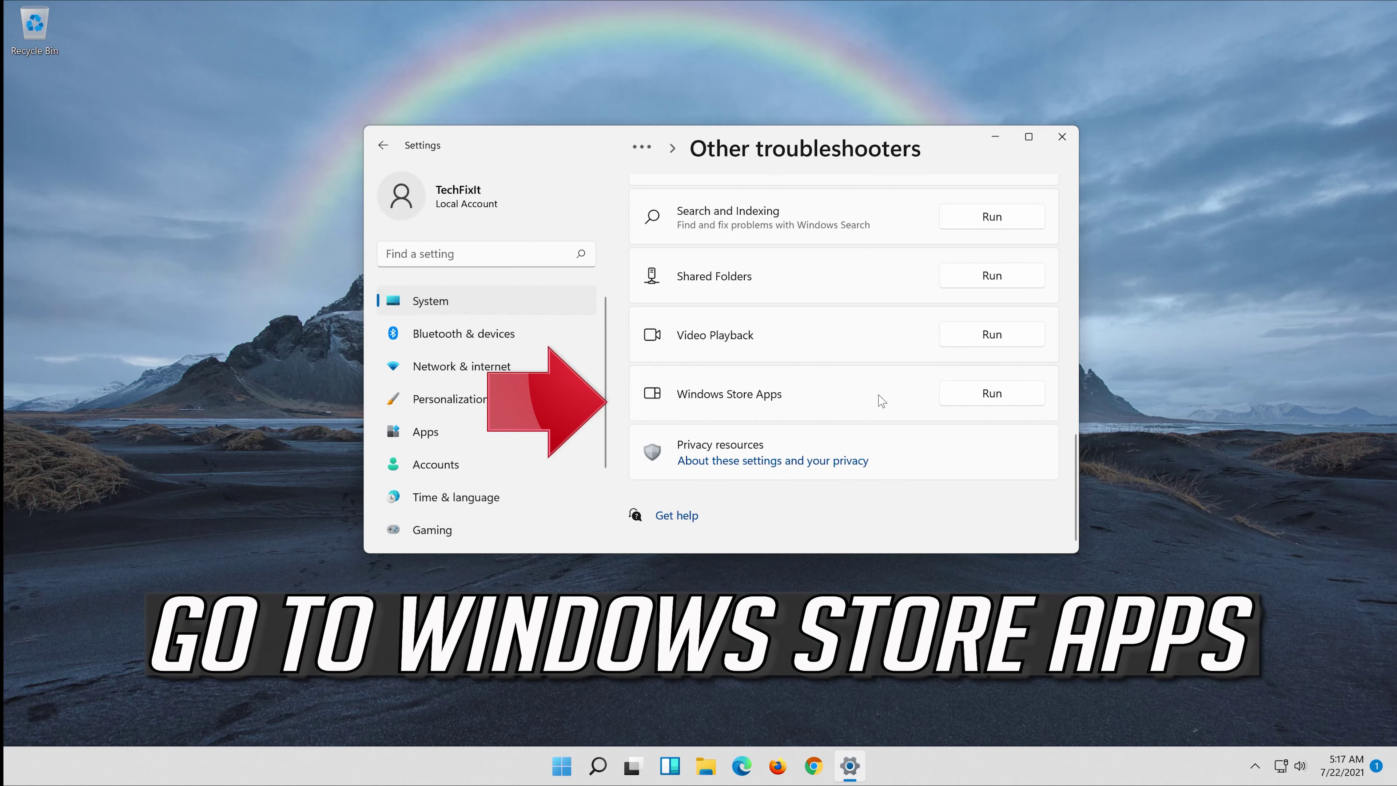
left_click(998, 396)
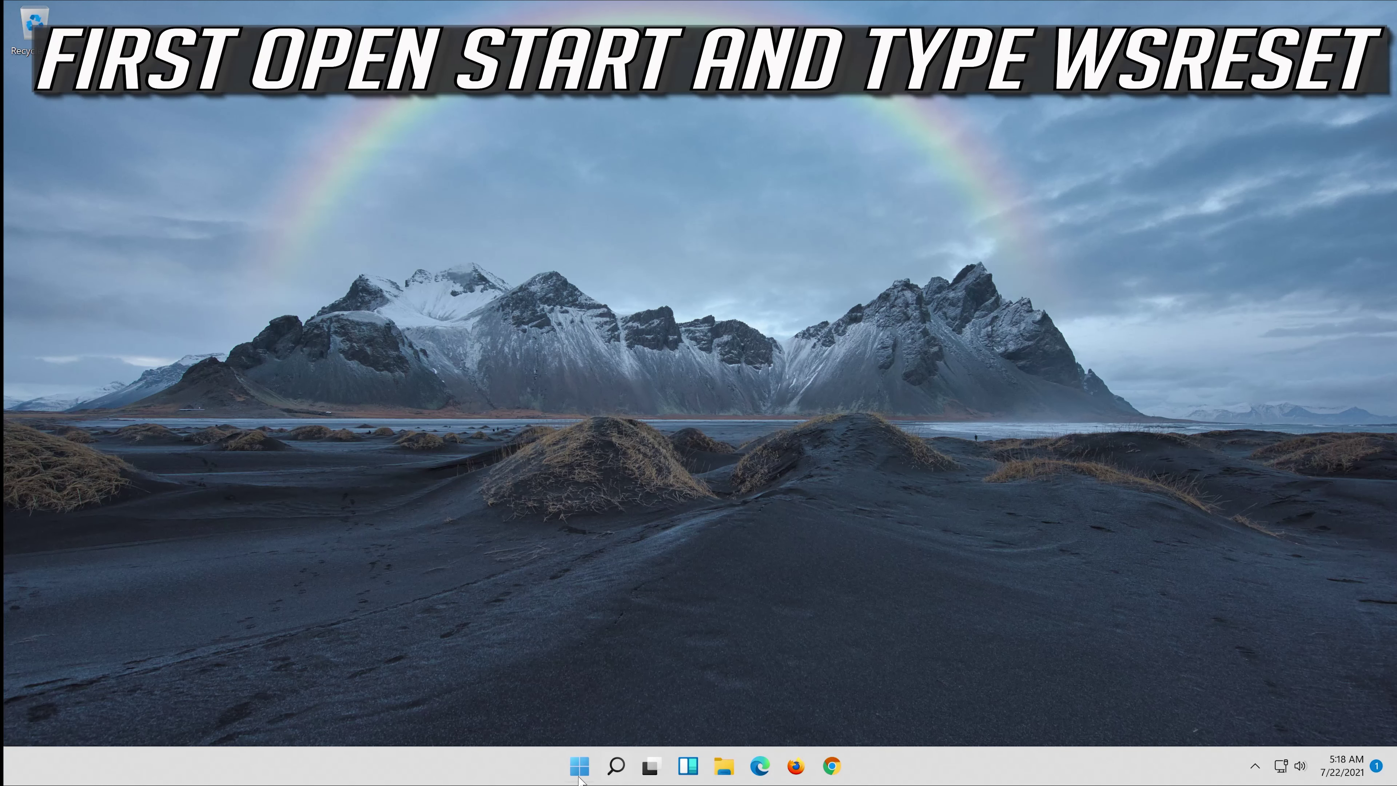
- Search for wsreset and run the command to reset the Microsoft Store
left_click(580, 777)
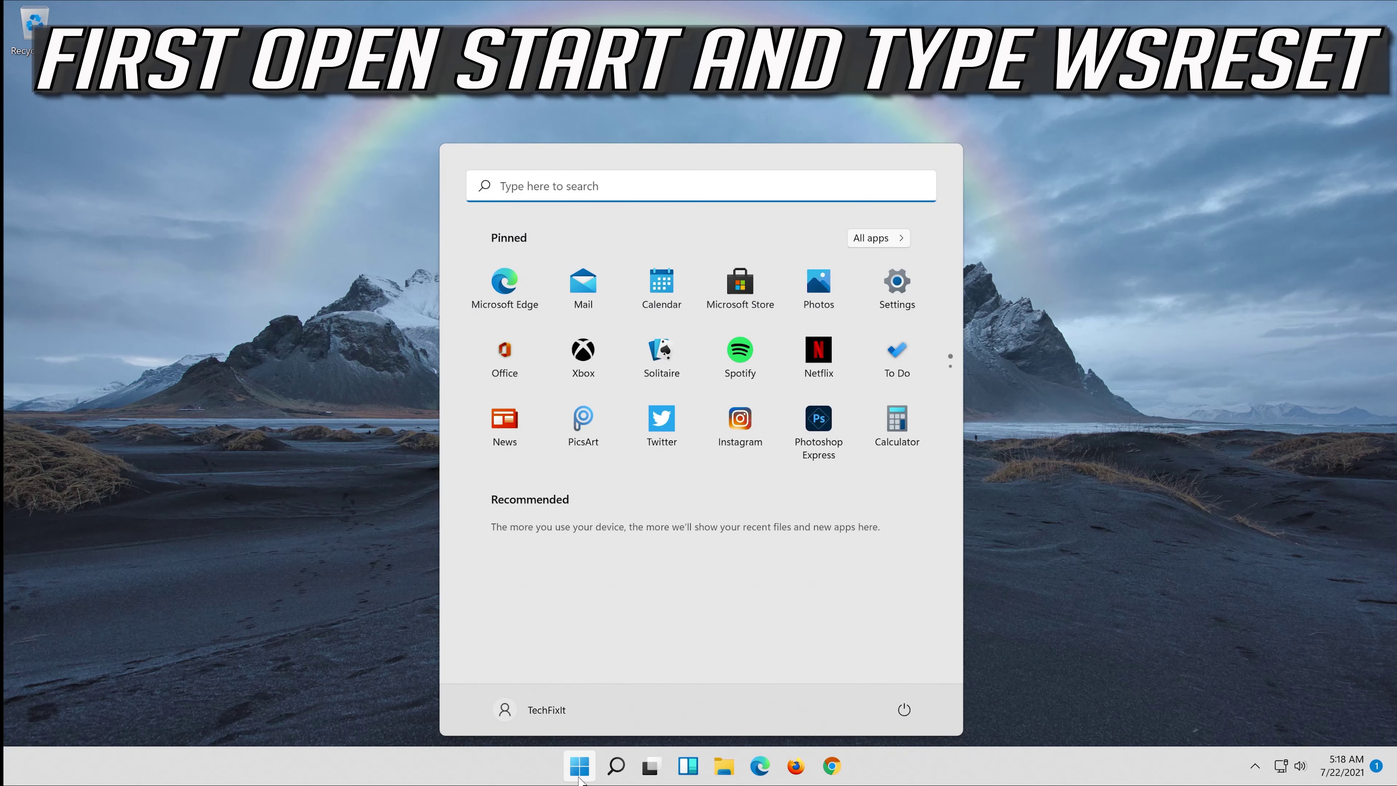
type("wsres")
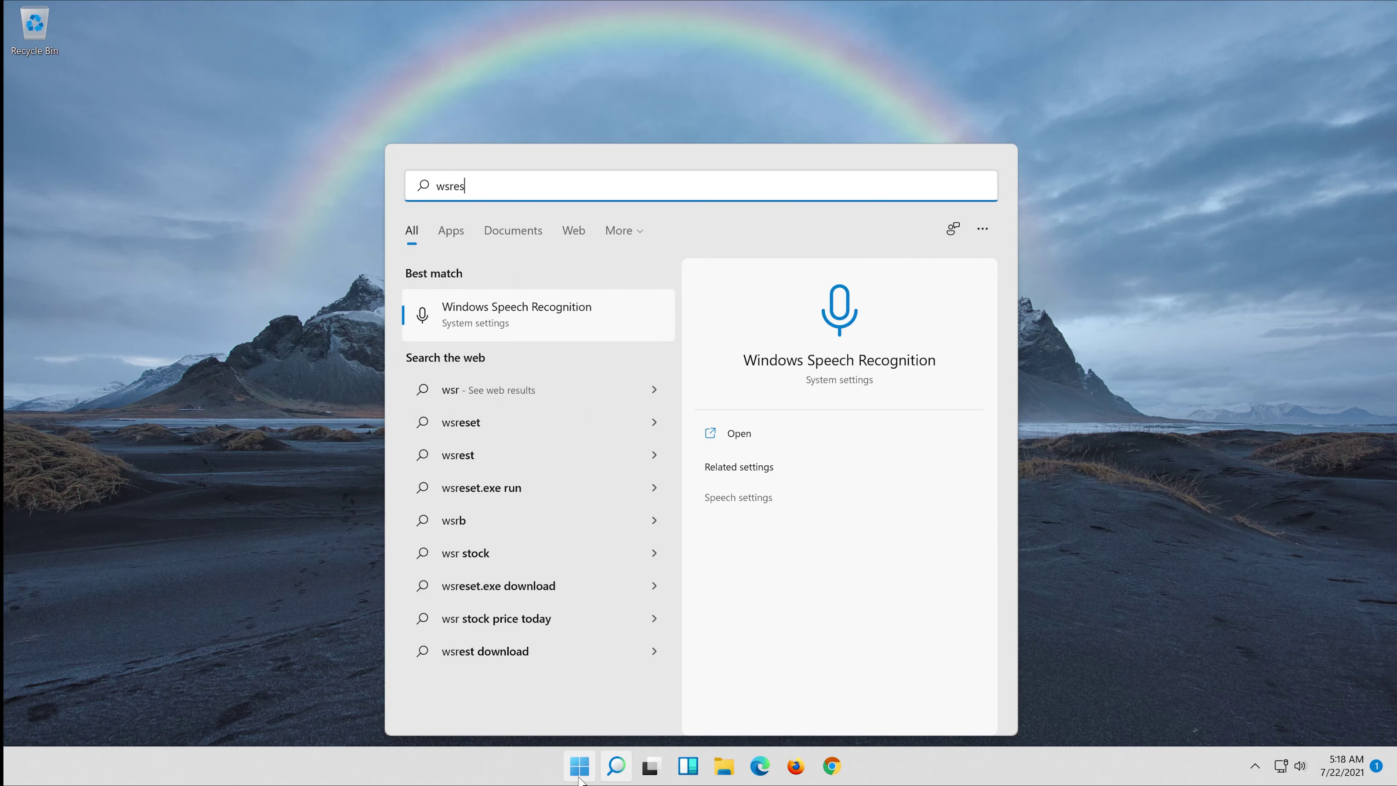
type("et")
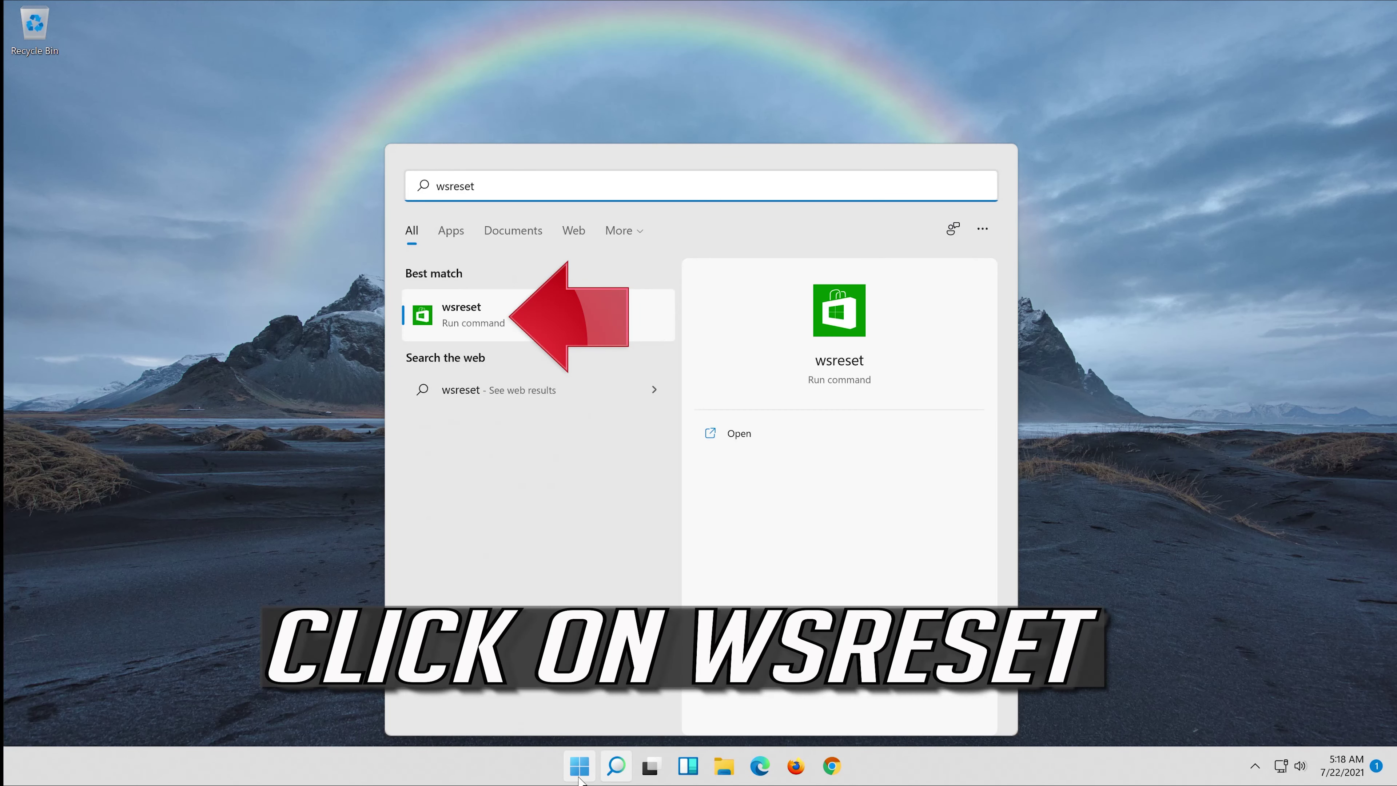
left_click(485, 315)
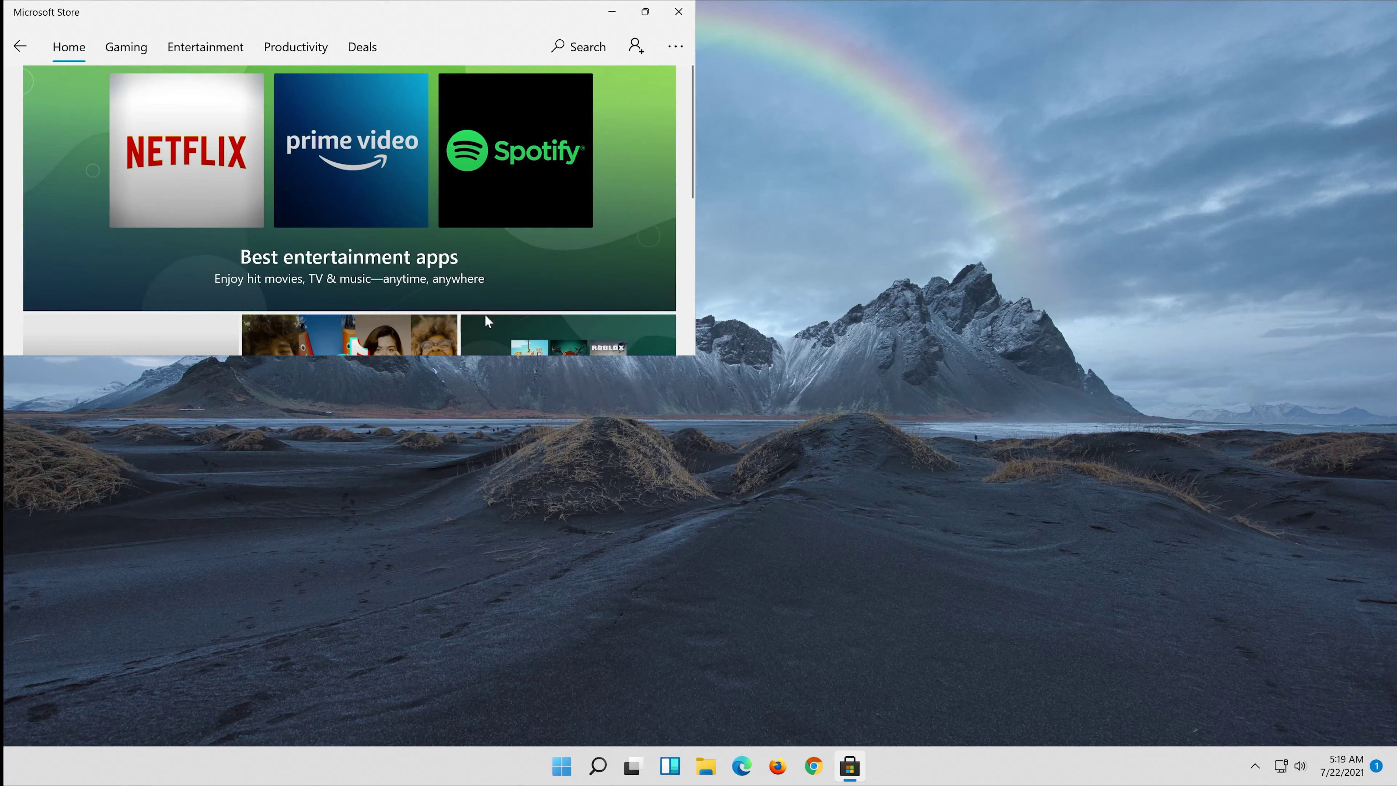
double_click(428, 9)
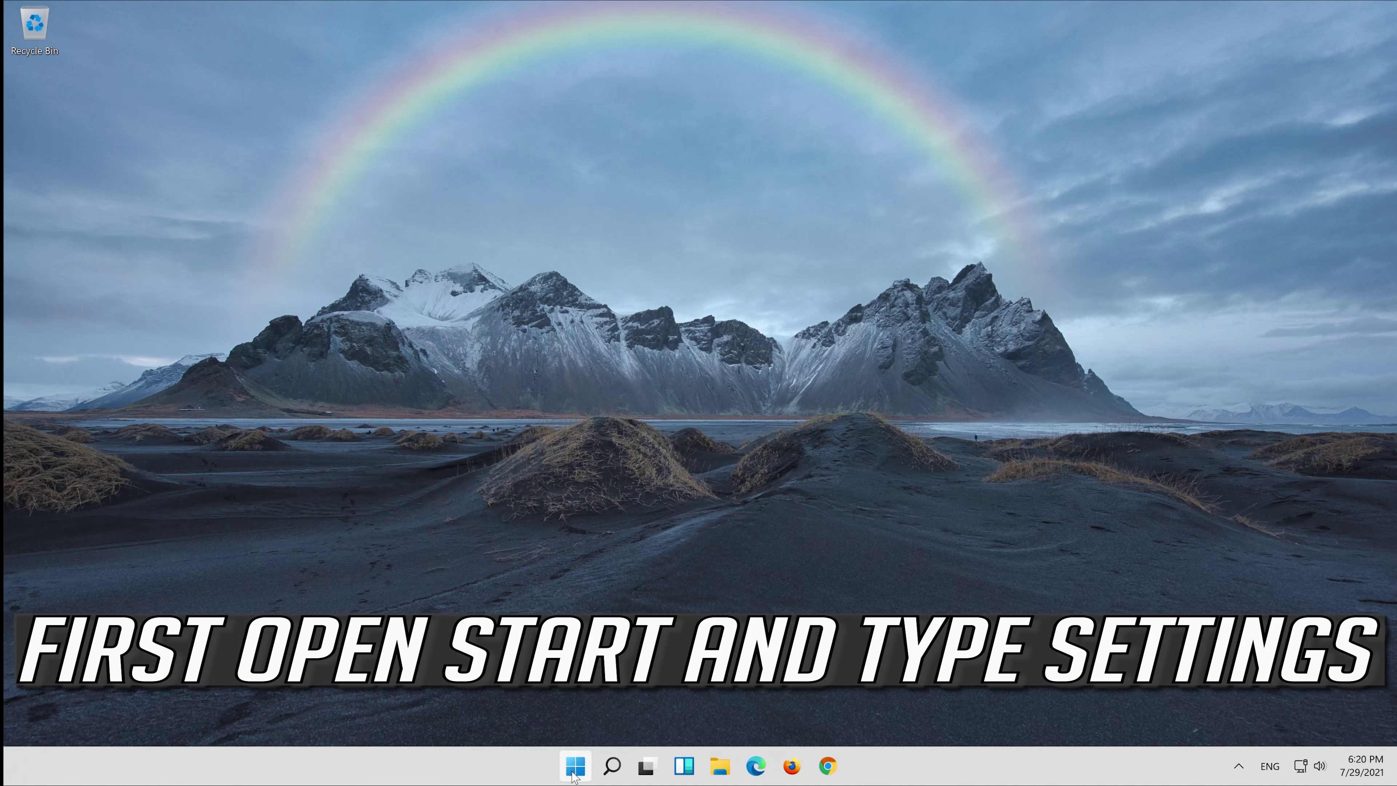
- Search for Settings, launch it and open the Apps & features page
left_click(573, 773)
type("settings")
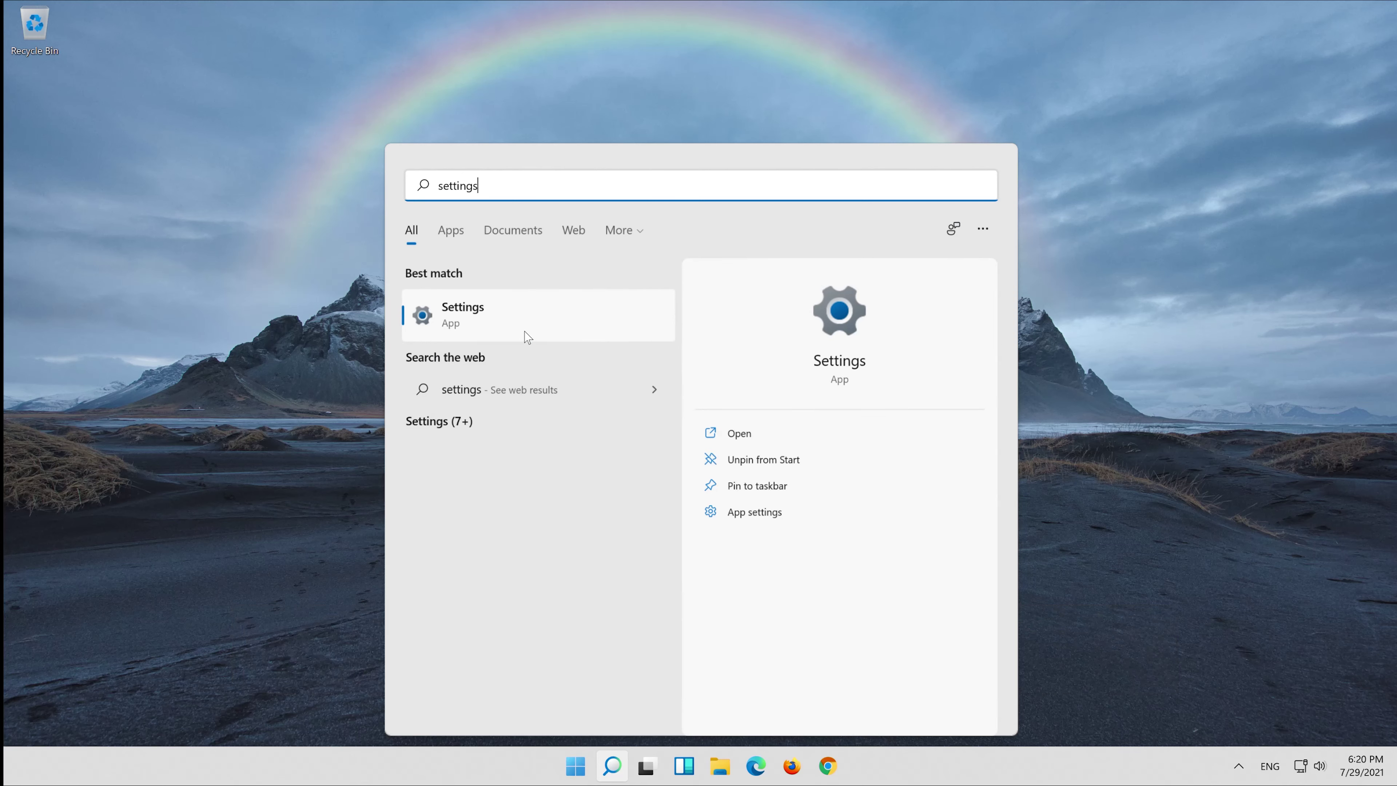
left_click(525, 334)
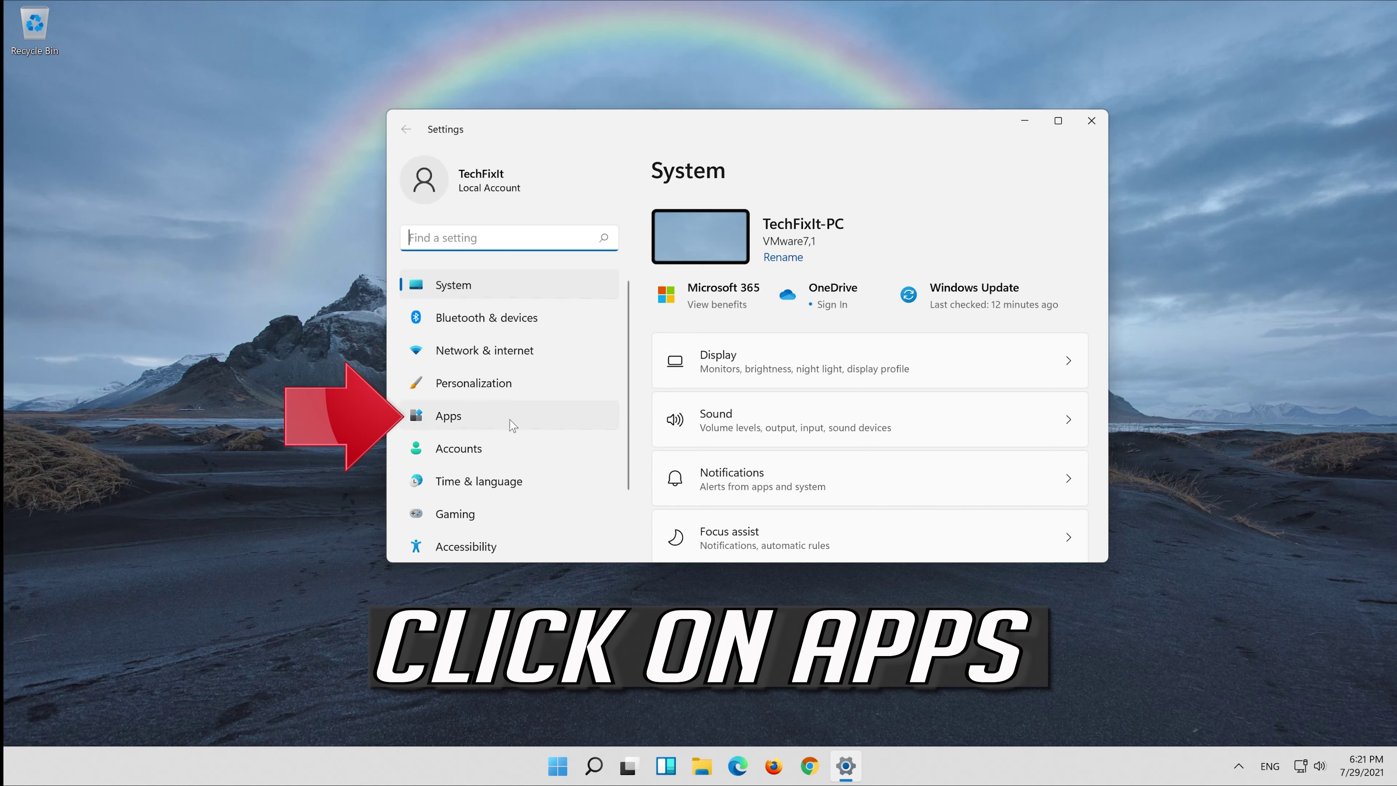
left_click(486, 425)
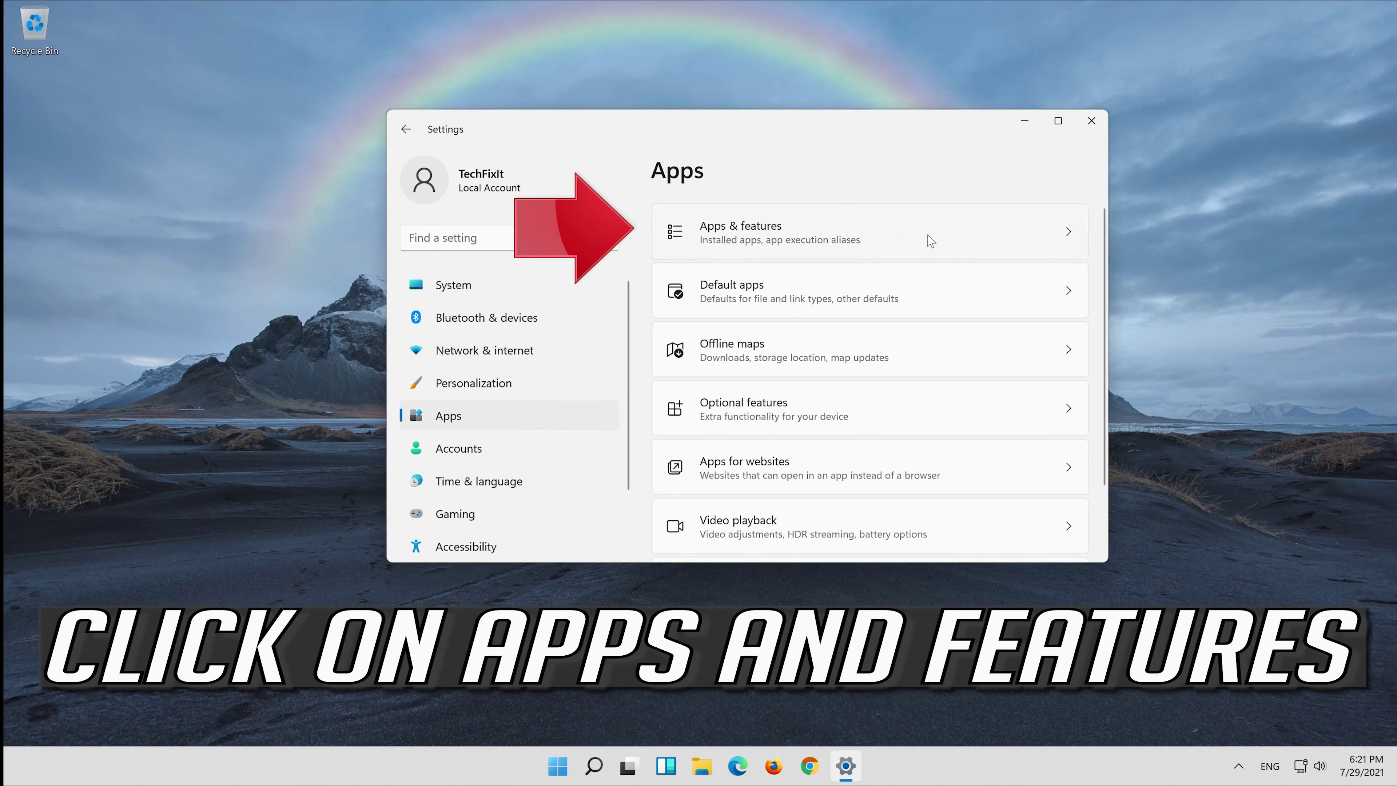
left_click(725, 252)
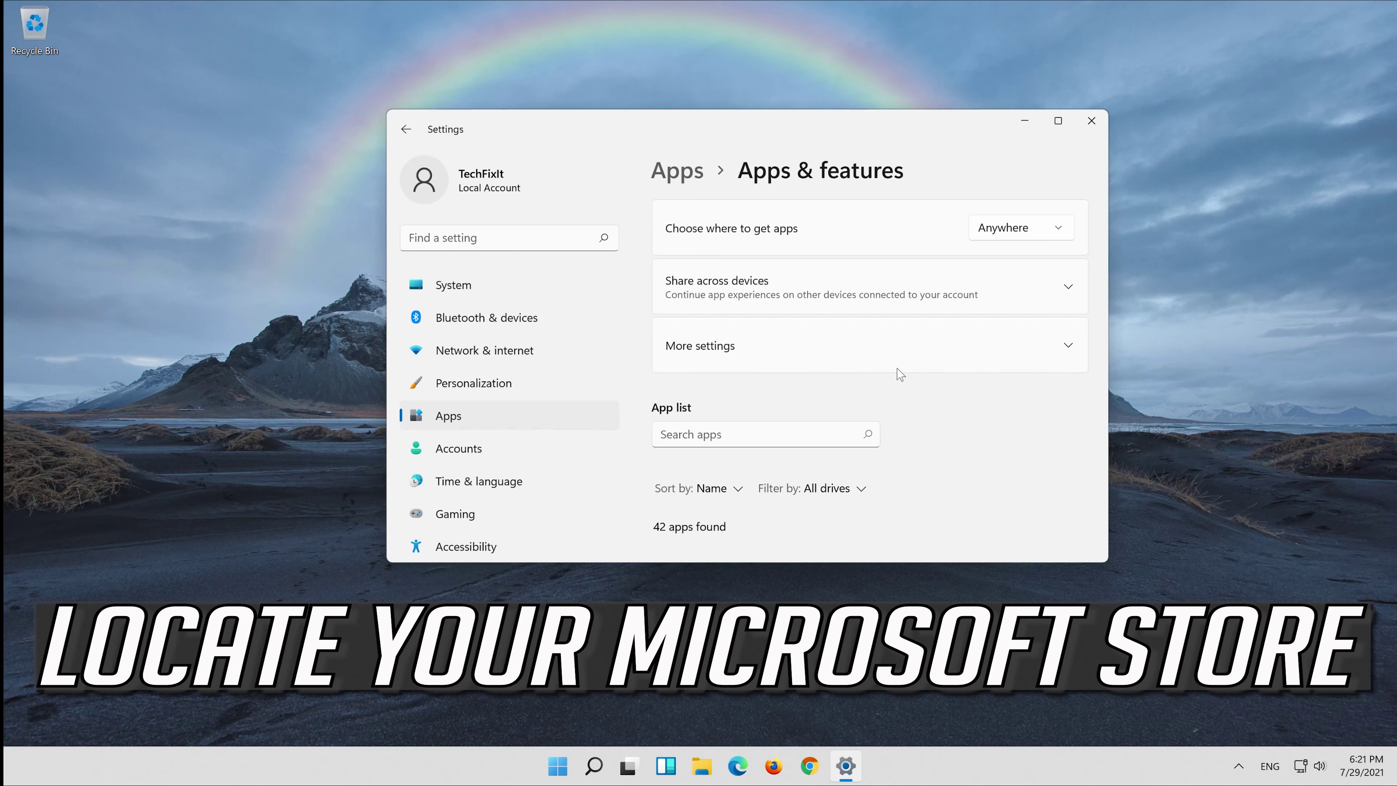
- Find Microsoft Store in the installed apps and open its advanced options
scroll(883, 391, "down", 12)
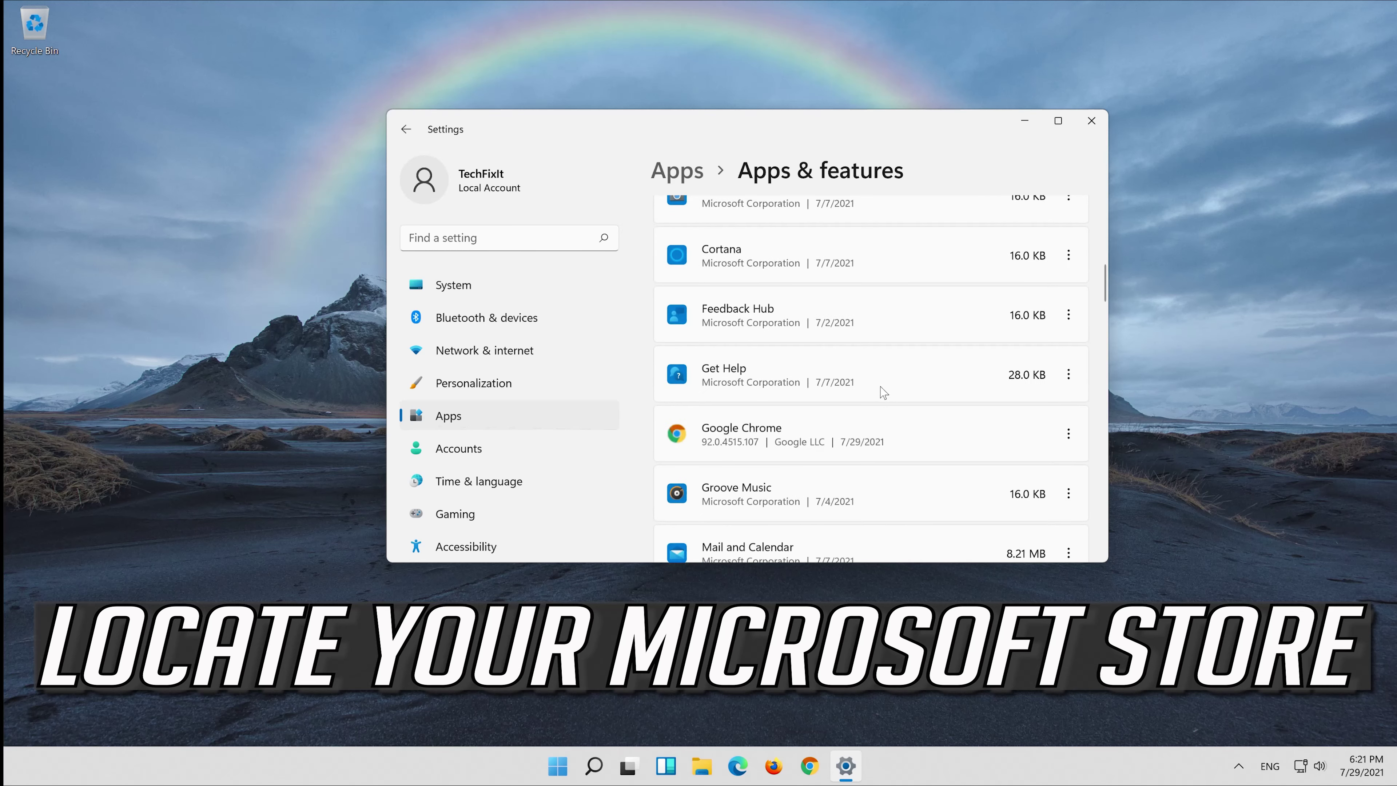
scroll(884, 392, "down", 4)
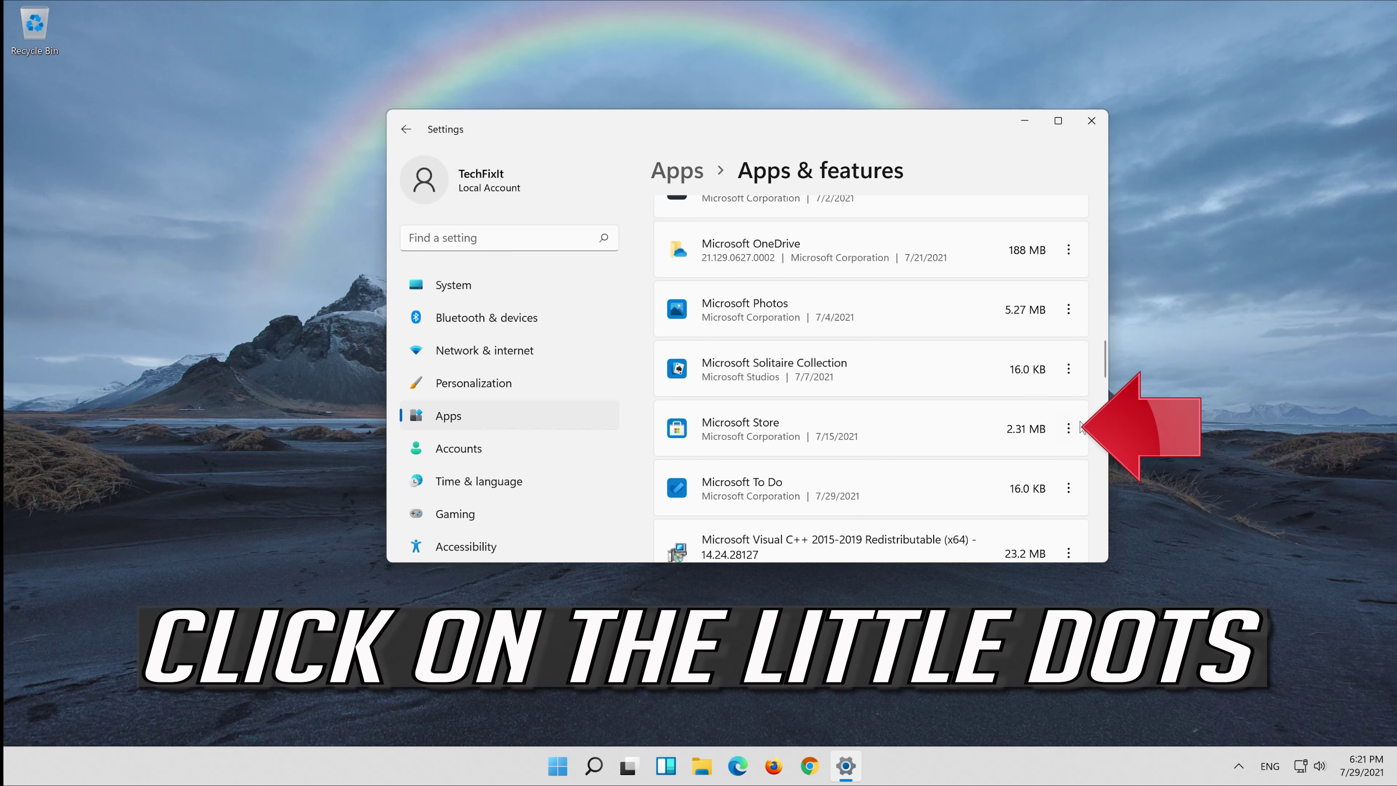
left_click(1067, 432)
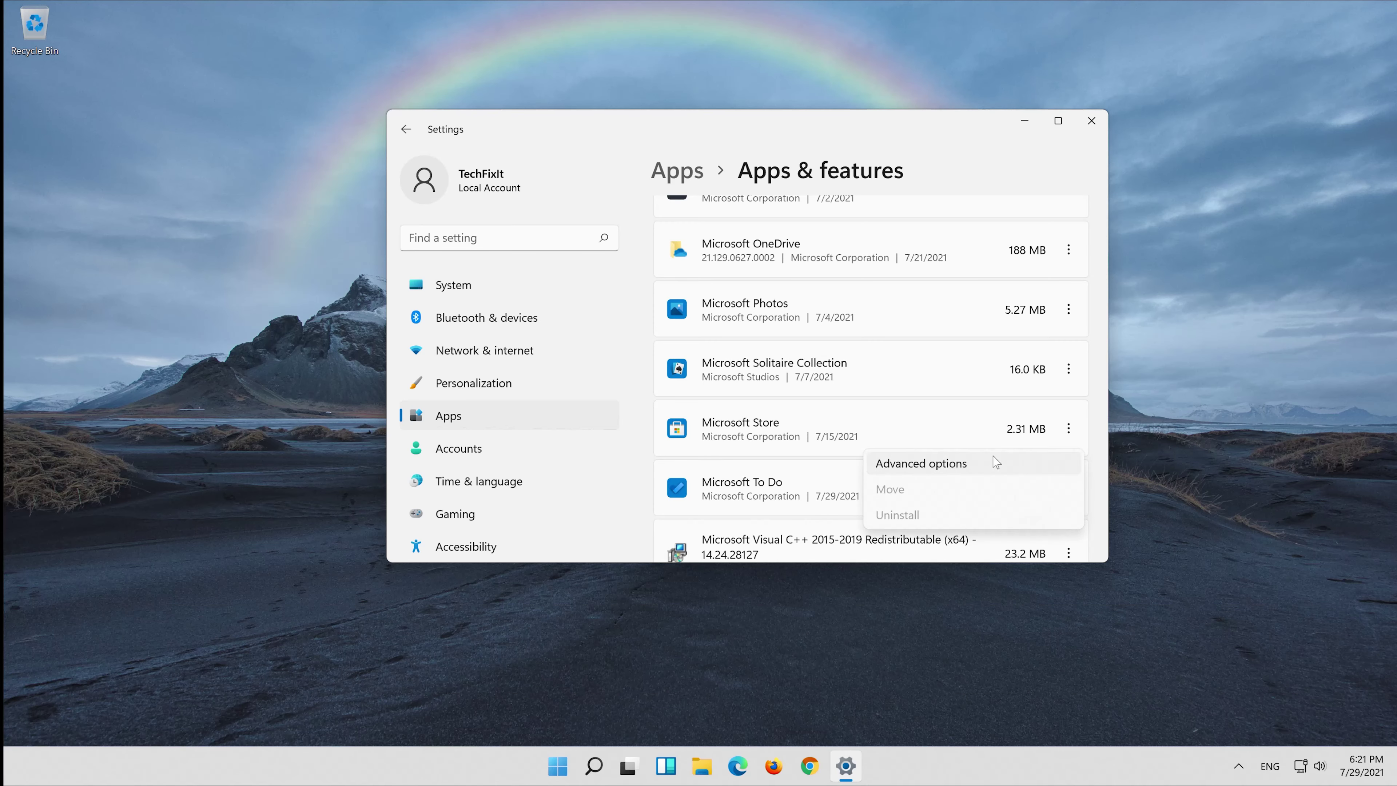
left_click(996, 462)
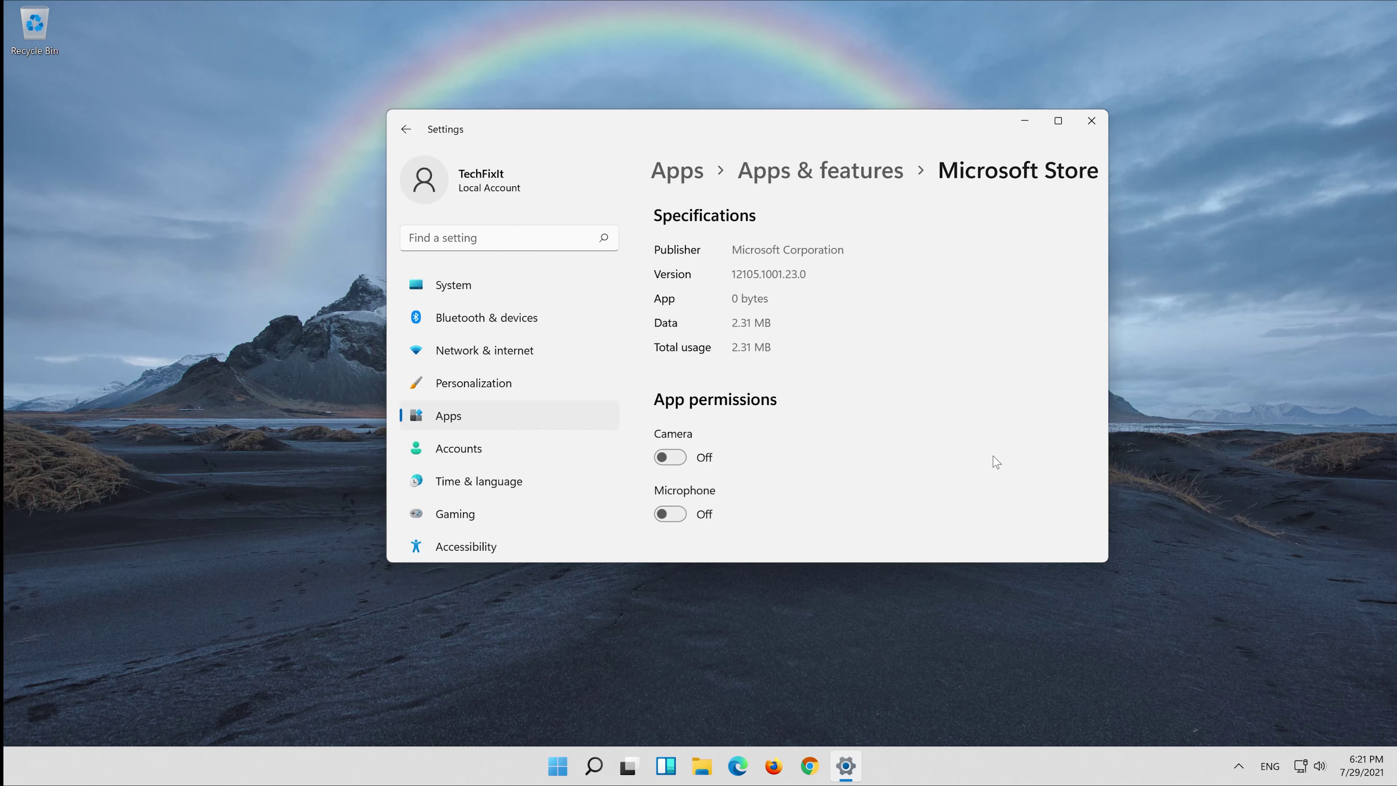
- Repair the Microsoft Store app and reset it, confirming the deletion of its data
scroll(902, 368, "down", 10)
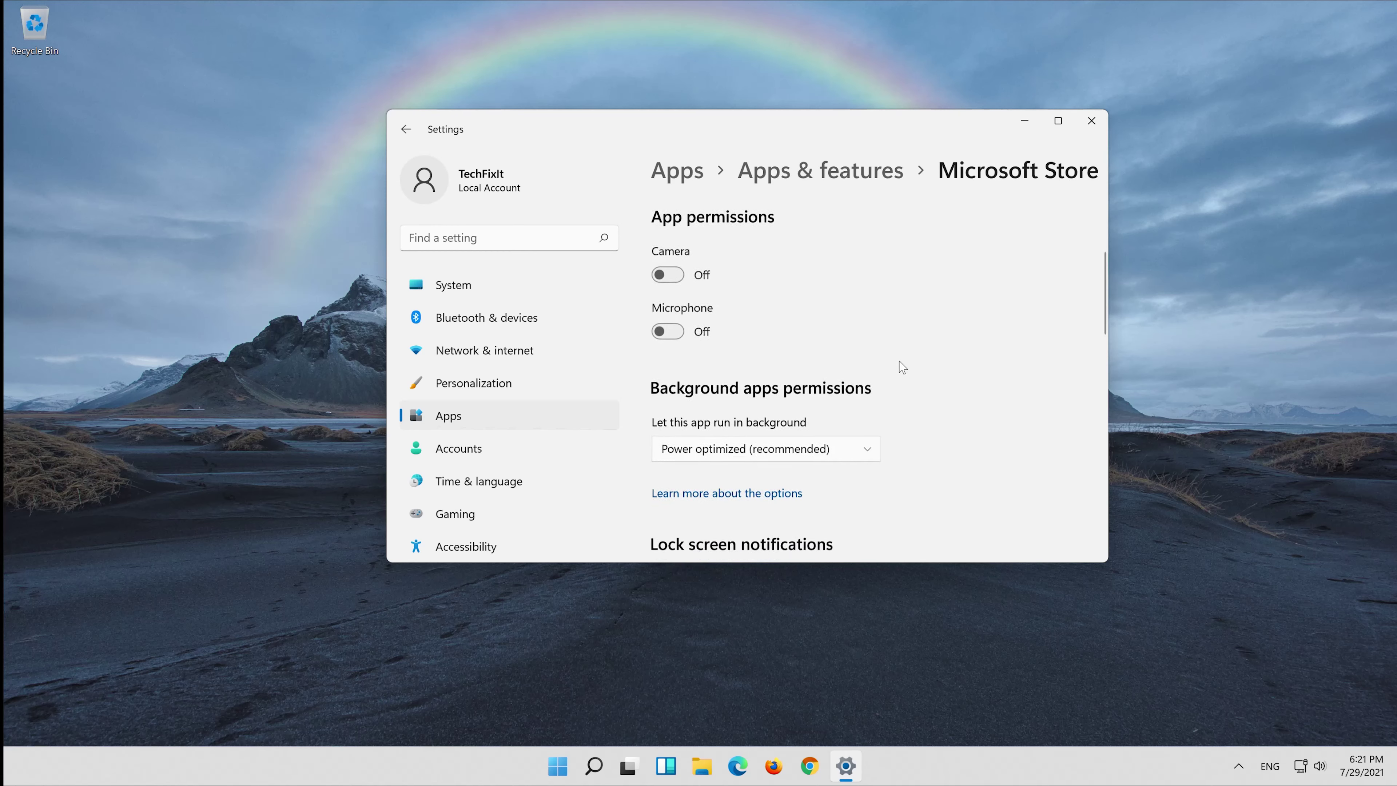
scroll(910, 370, "down", 5)
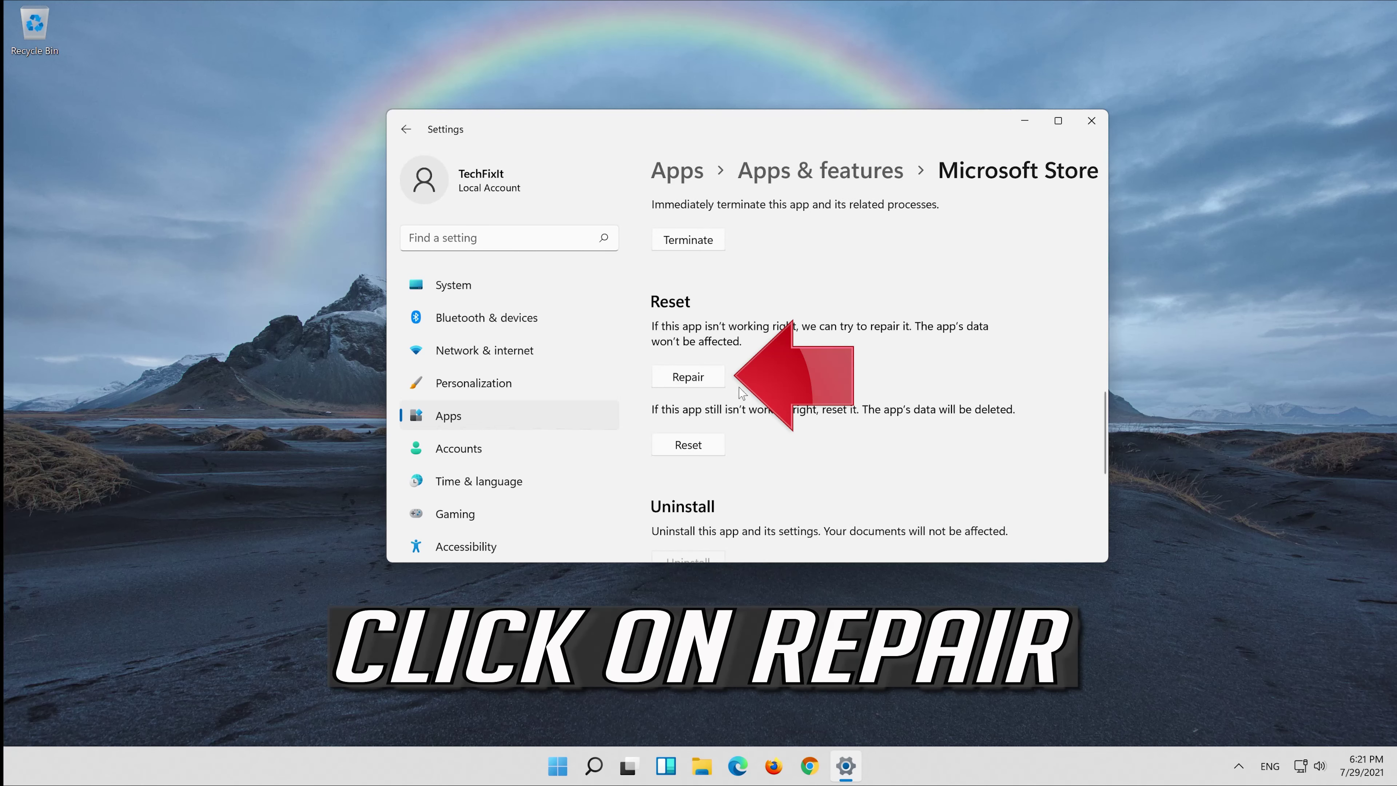
left_click(688, 377)
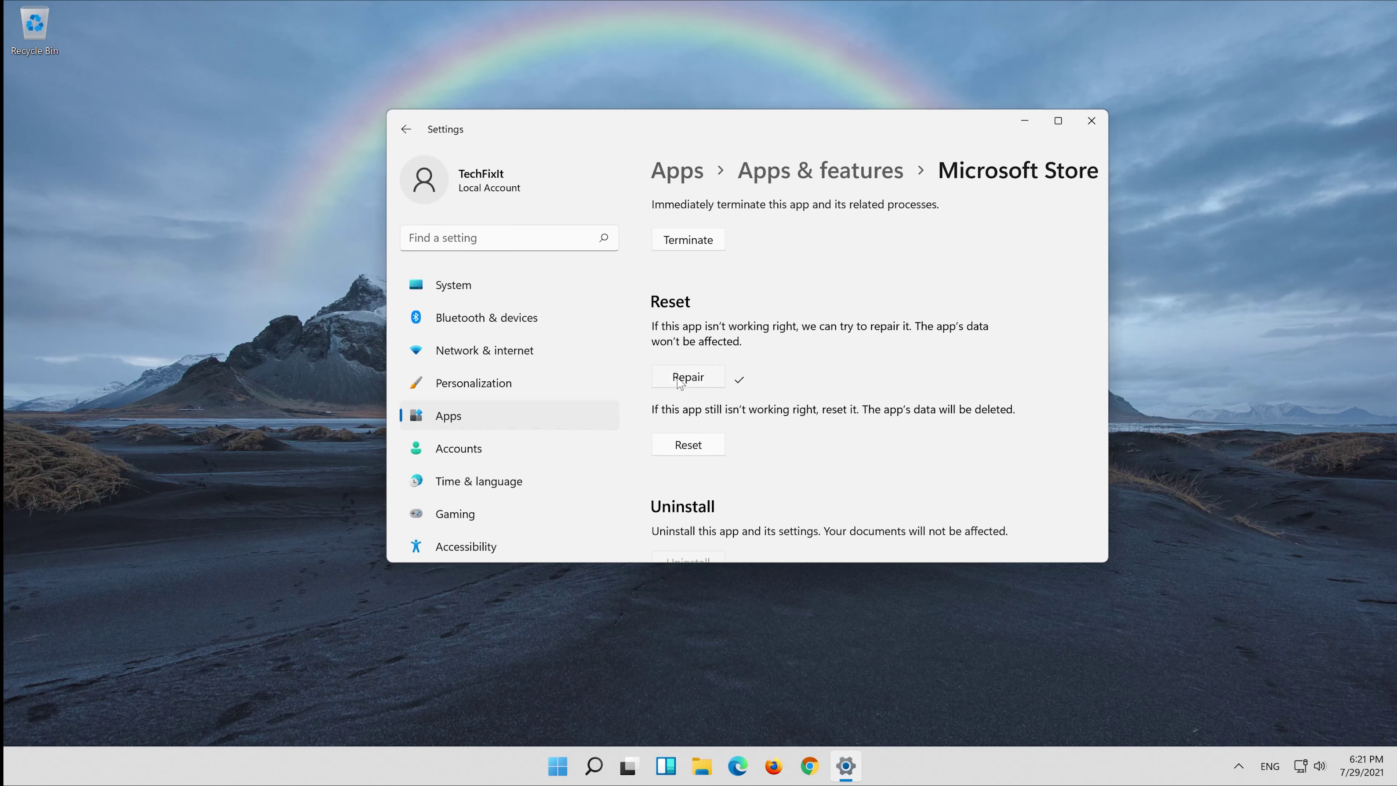
left_click(682, 445)
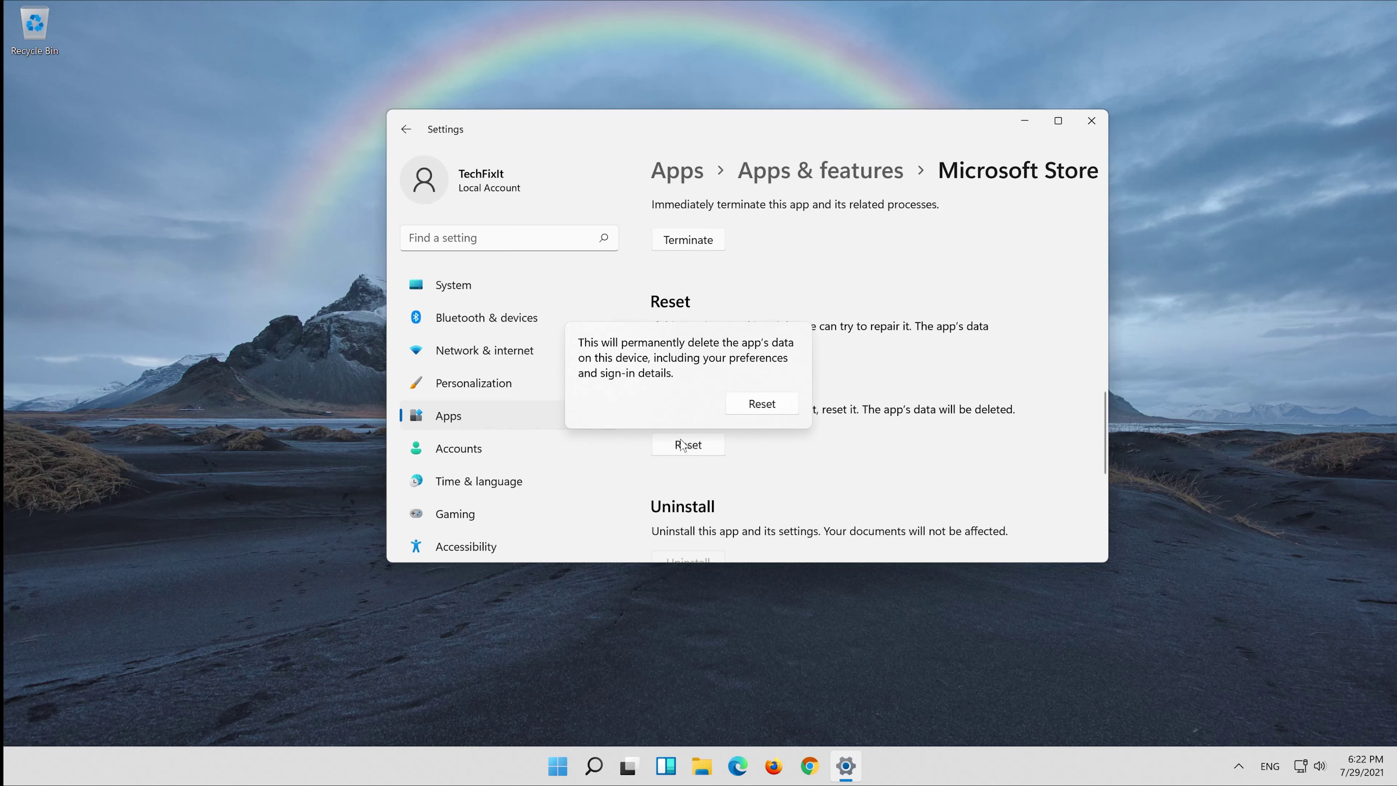
left_click(763, 412)
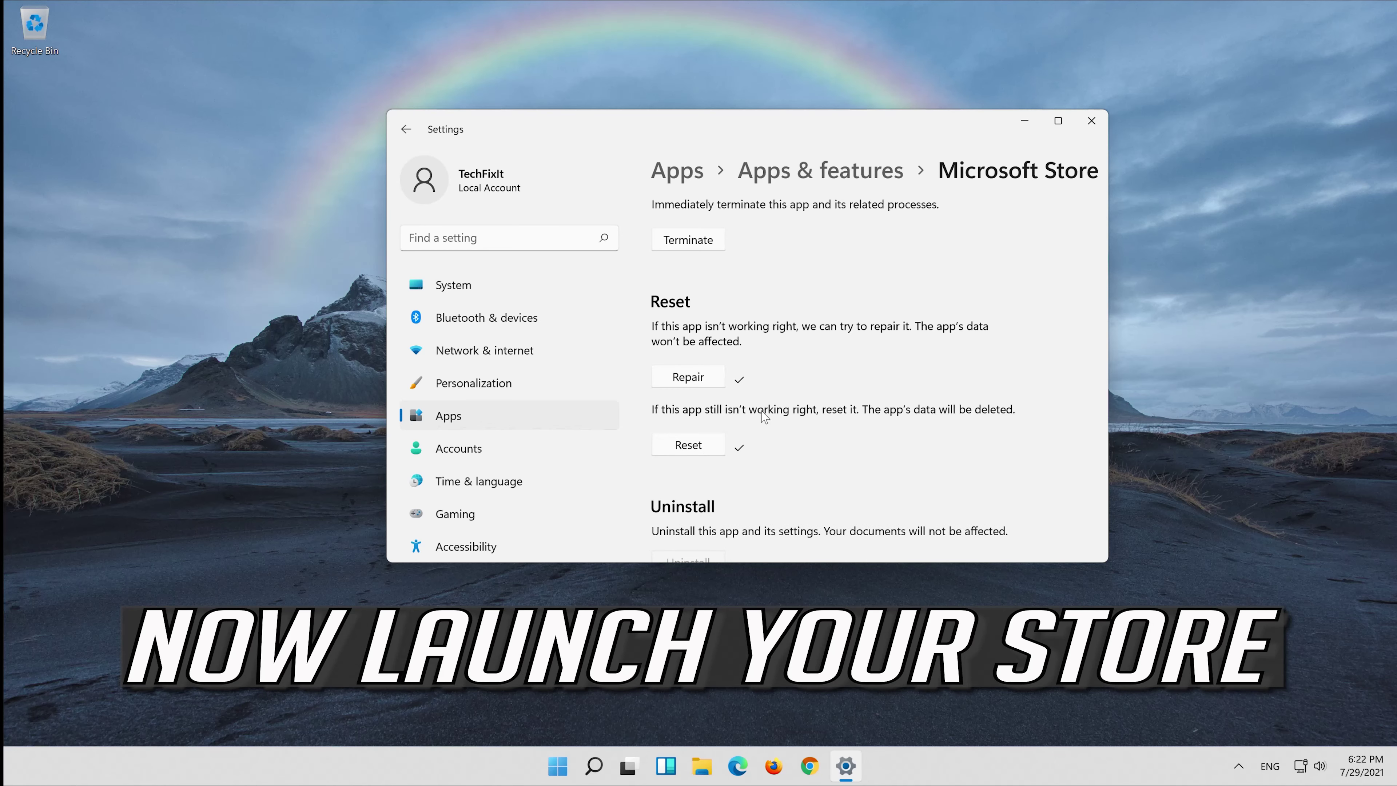
- Close Settings and launch Microsoft Store from the pinned apps
scroll(763, 417, "up", 4)
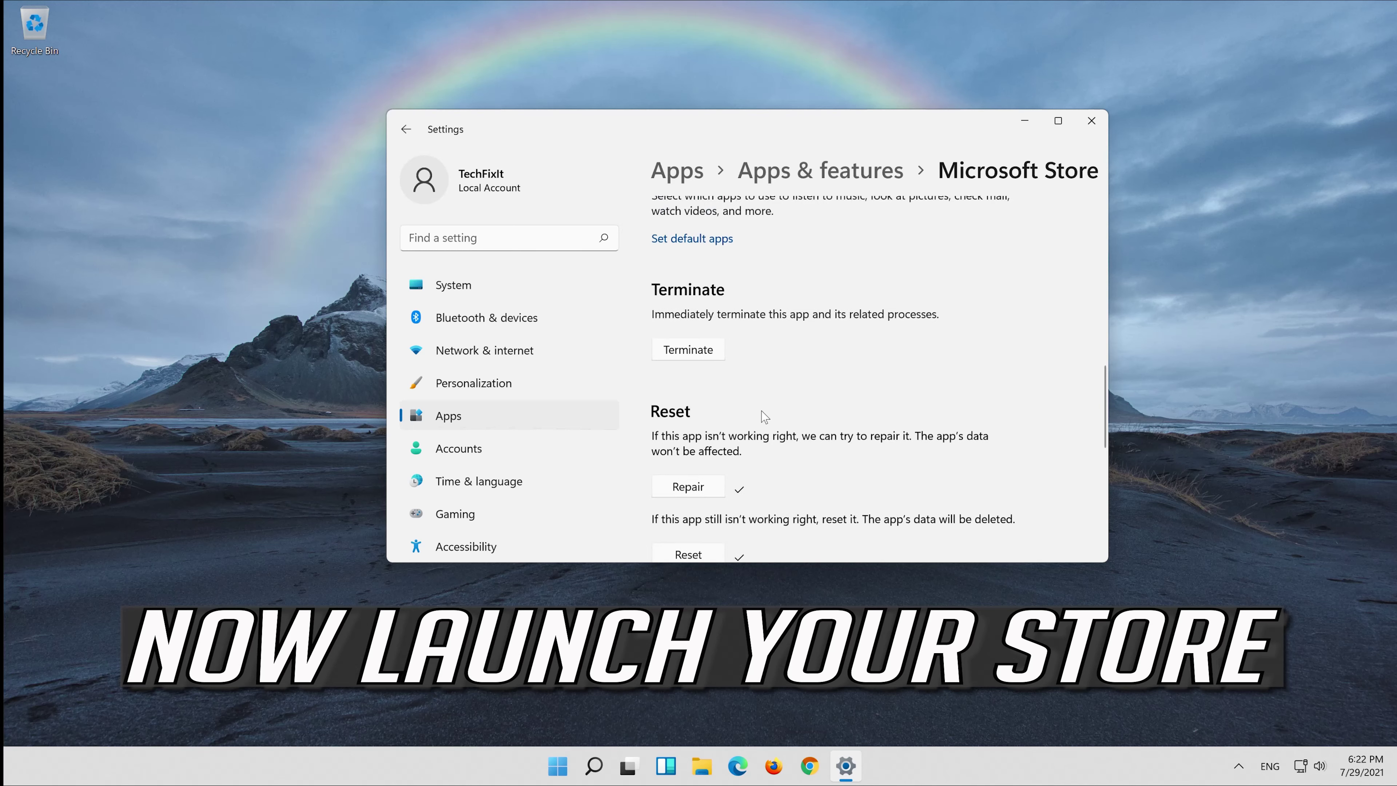
left_click(1093, 130)
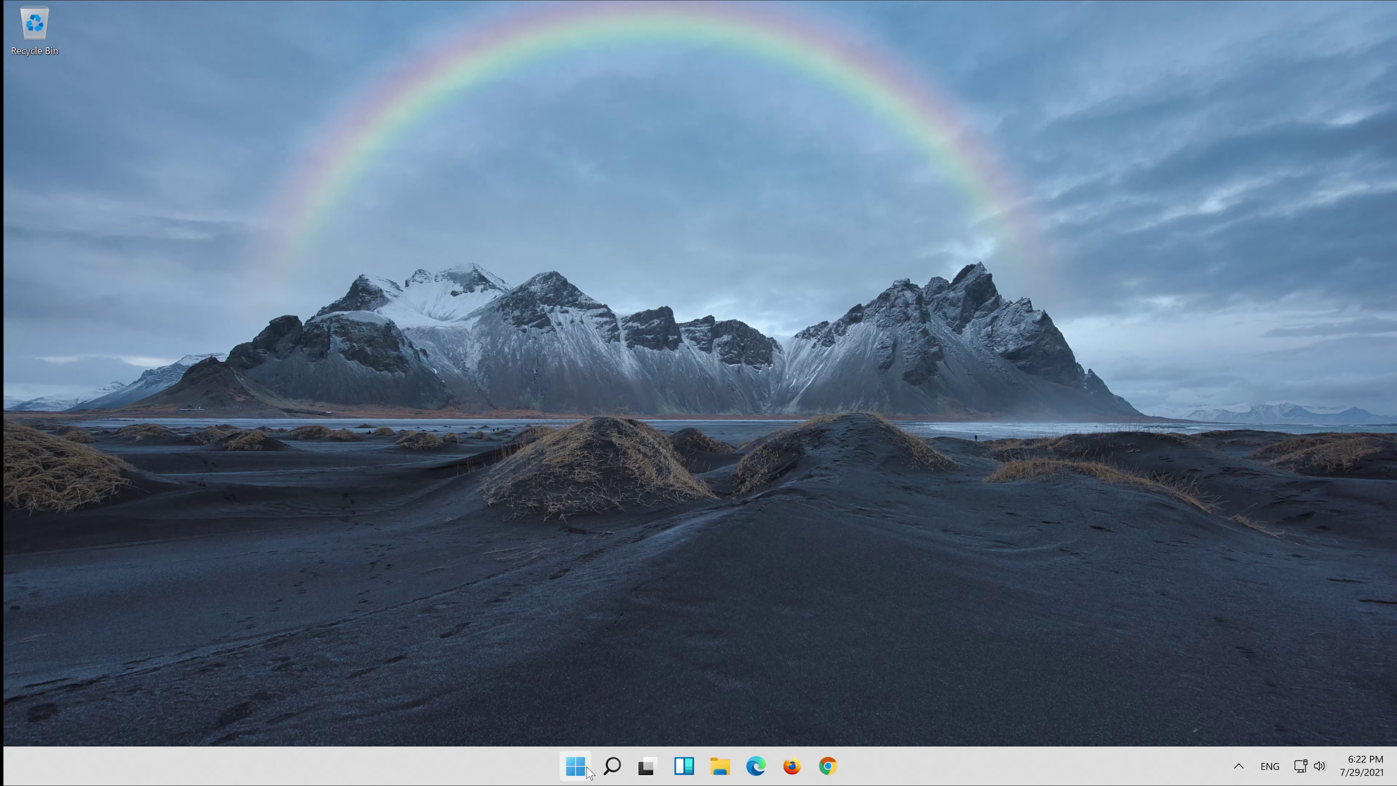
left_click(586, 769)
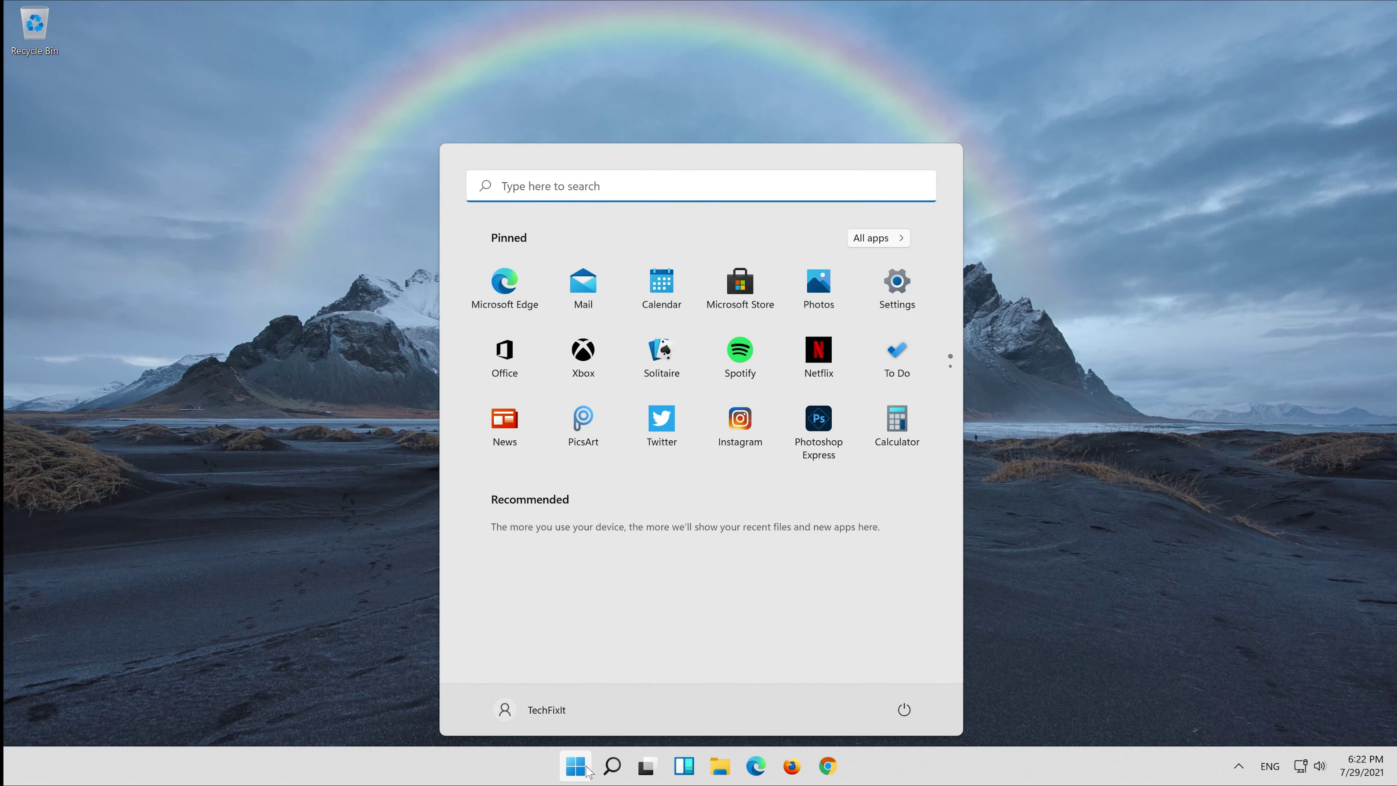
left_click(741, 285)
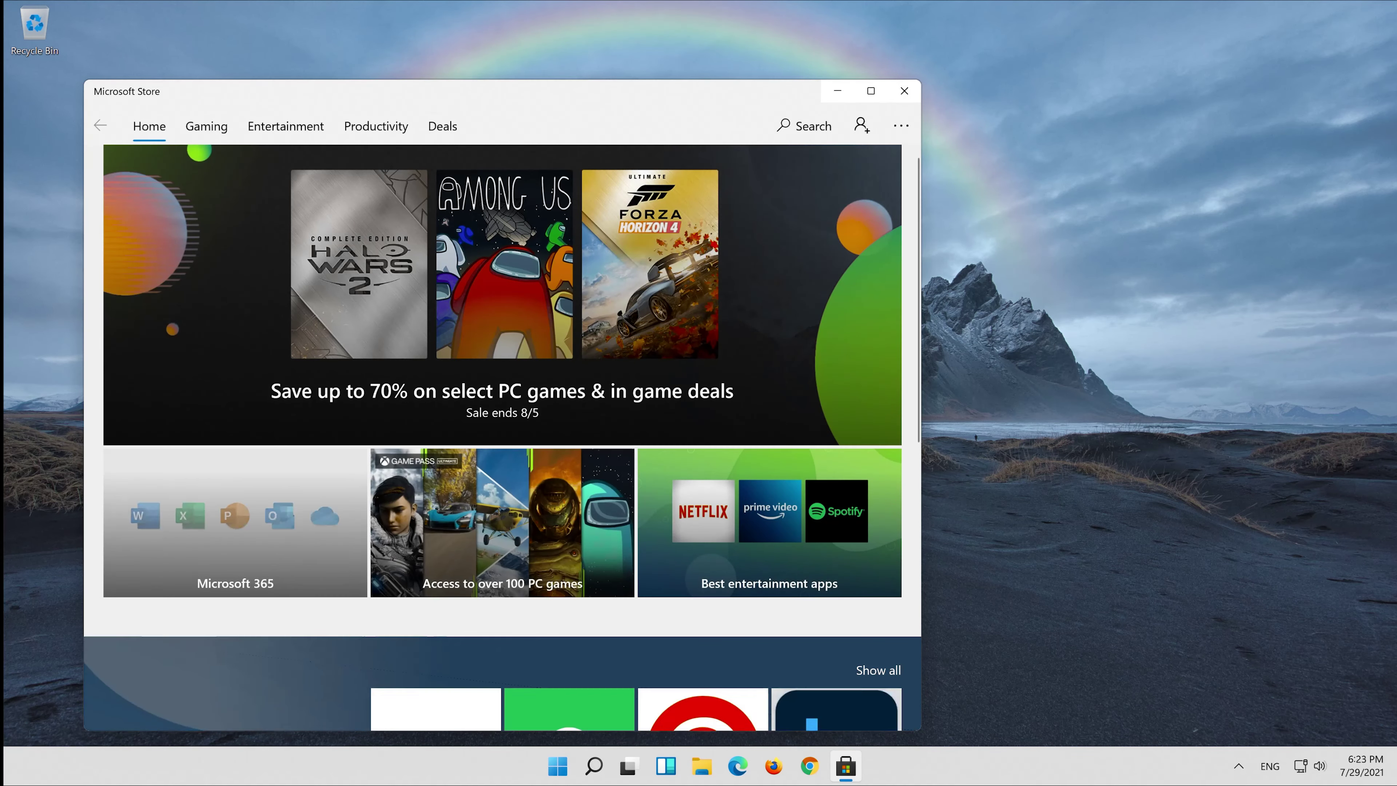
left_click_drag(595, 92, 839, 66)
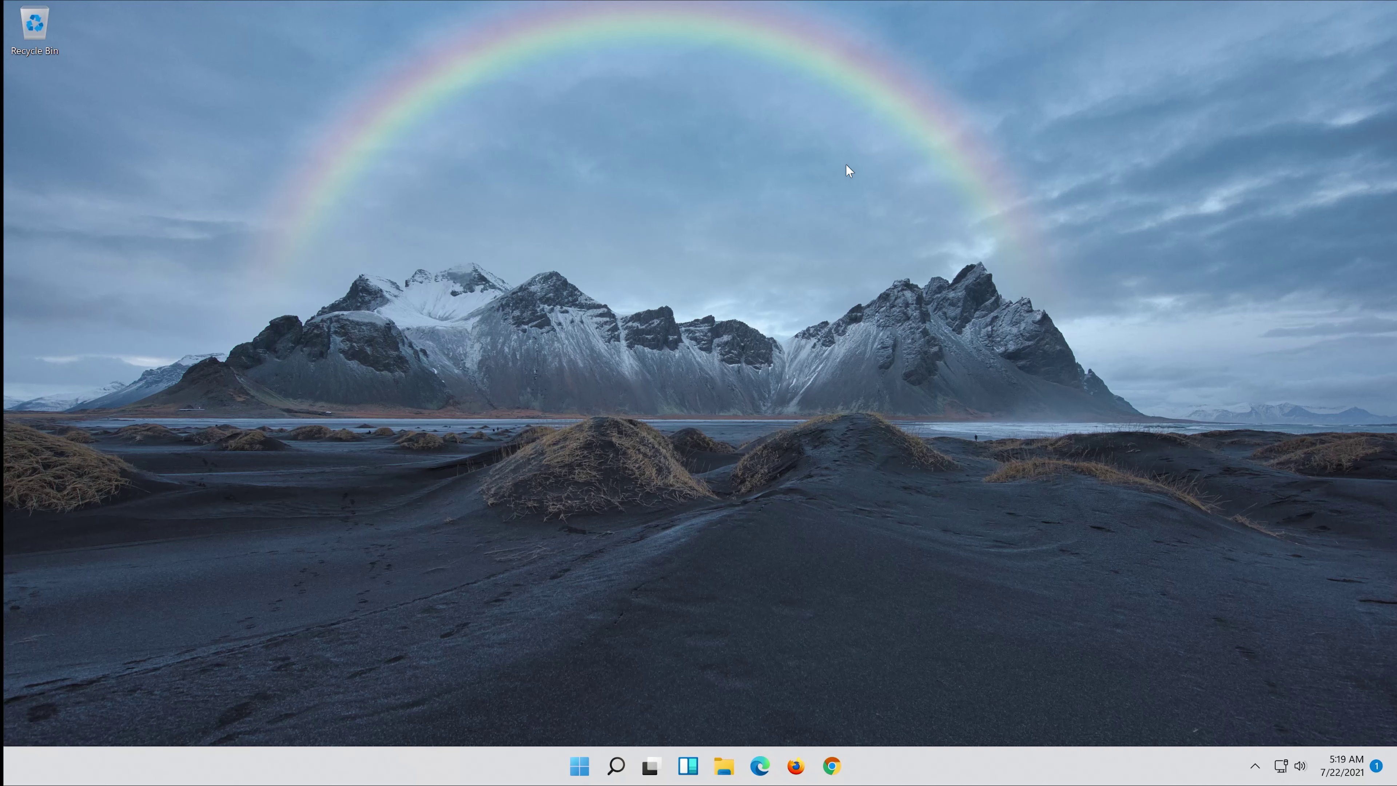
- Search for cmd and run Command Prompt as administrator, allowing it to make changes to the device
key("super")
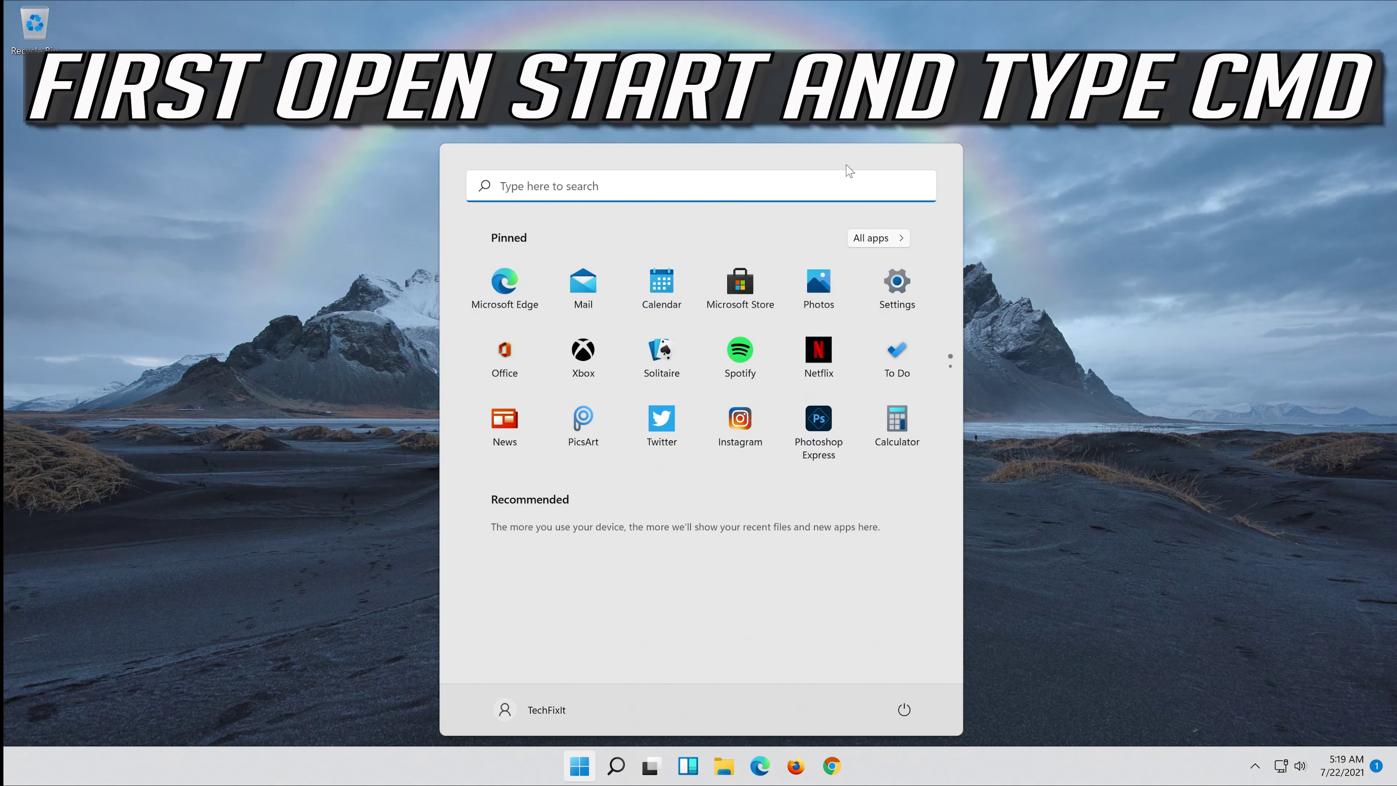
type("cmd")
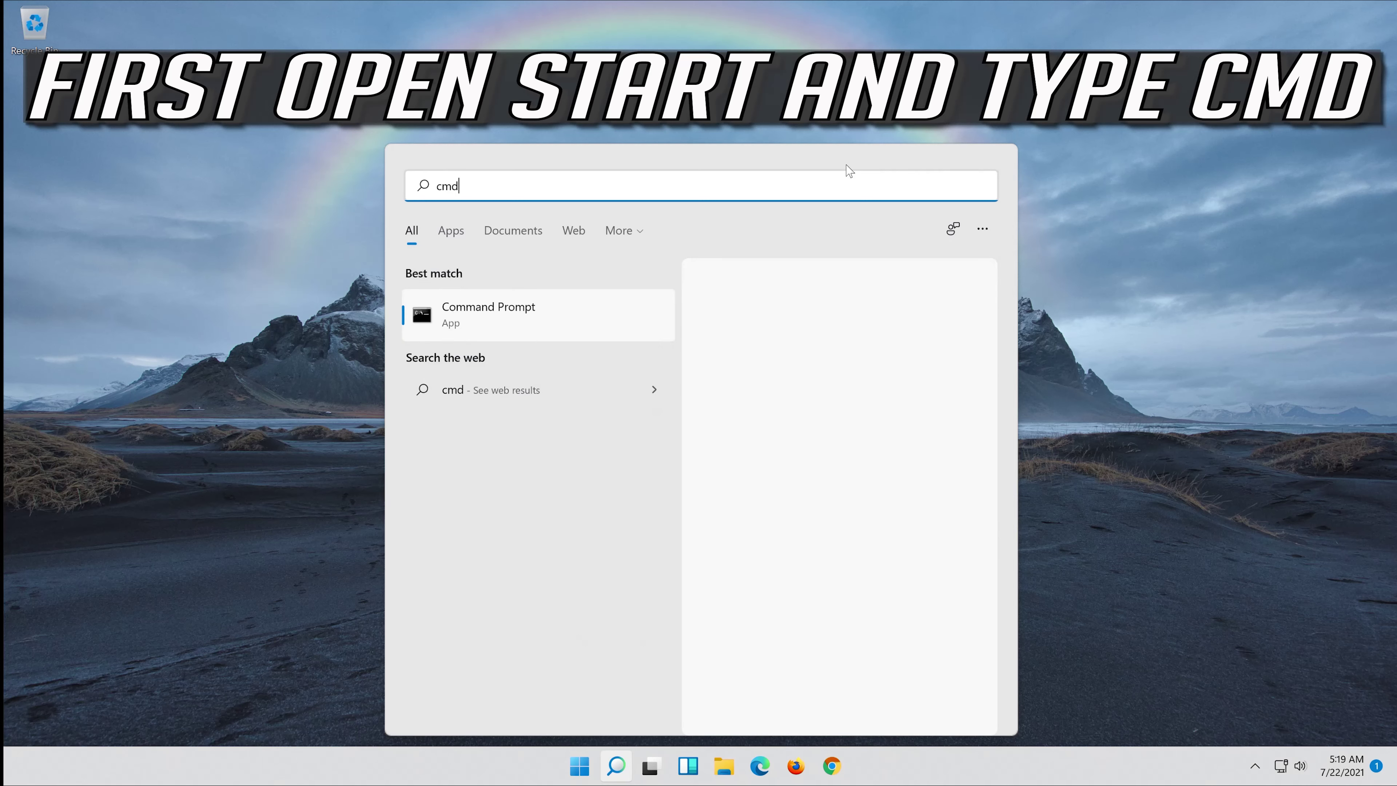
left_click(471, 312)
right_click(471, 313)
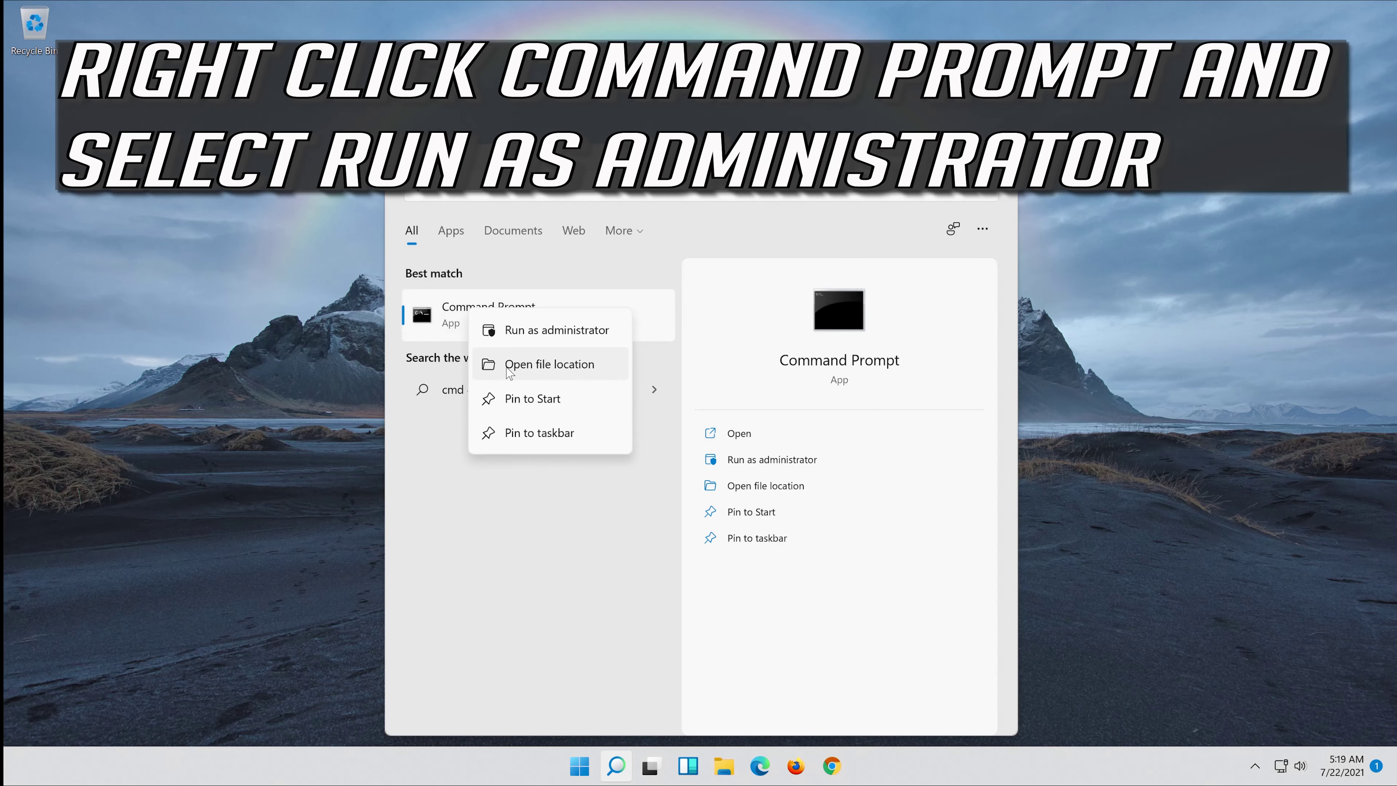
left_click(571, 331)
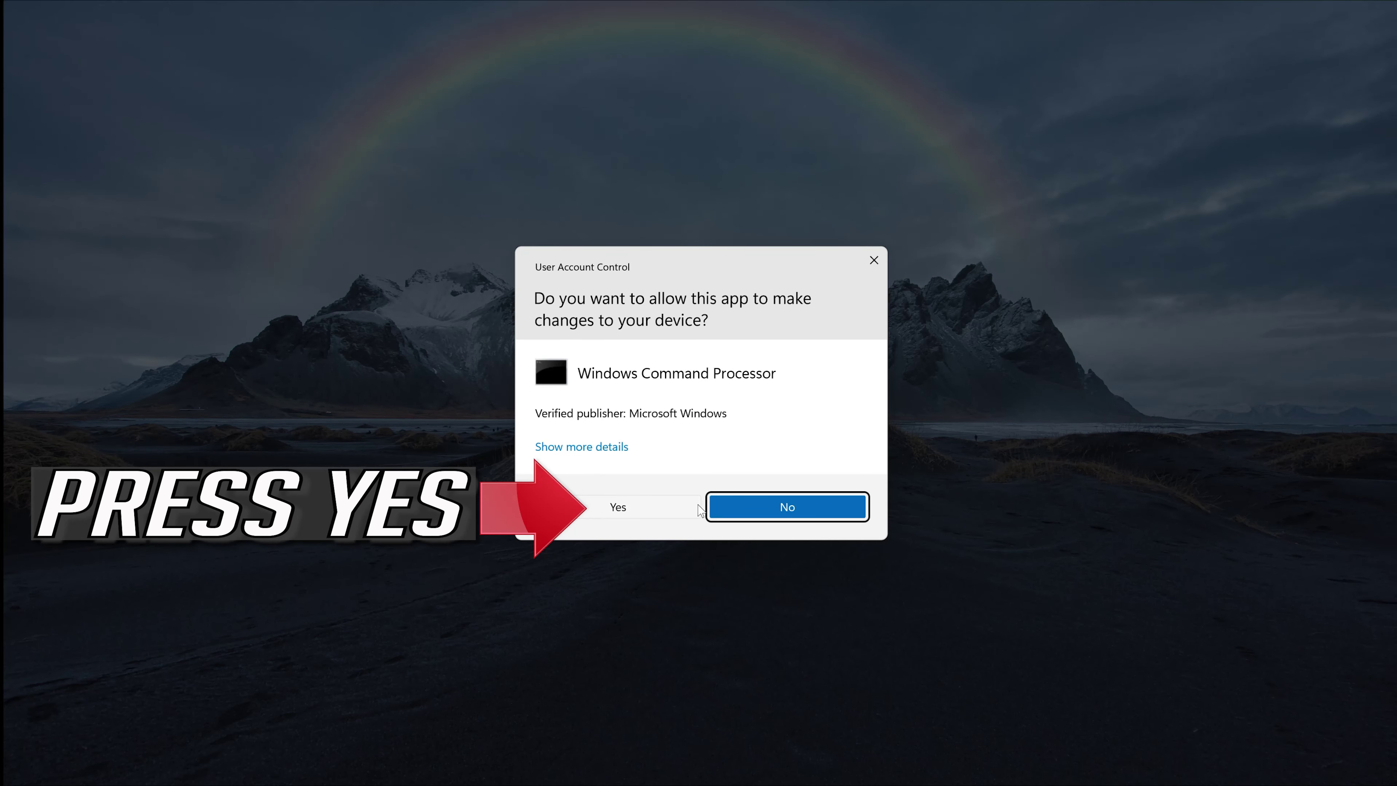
left_click(603, 505)
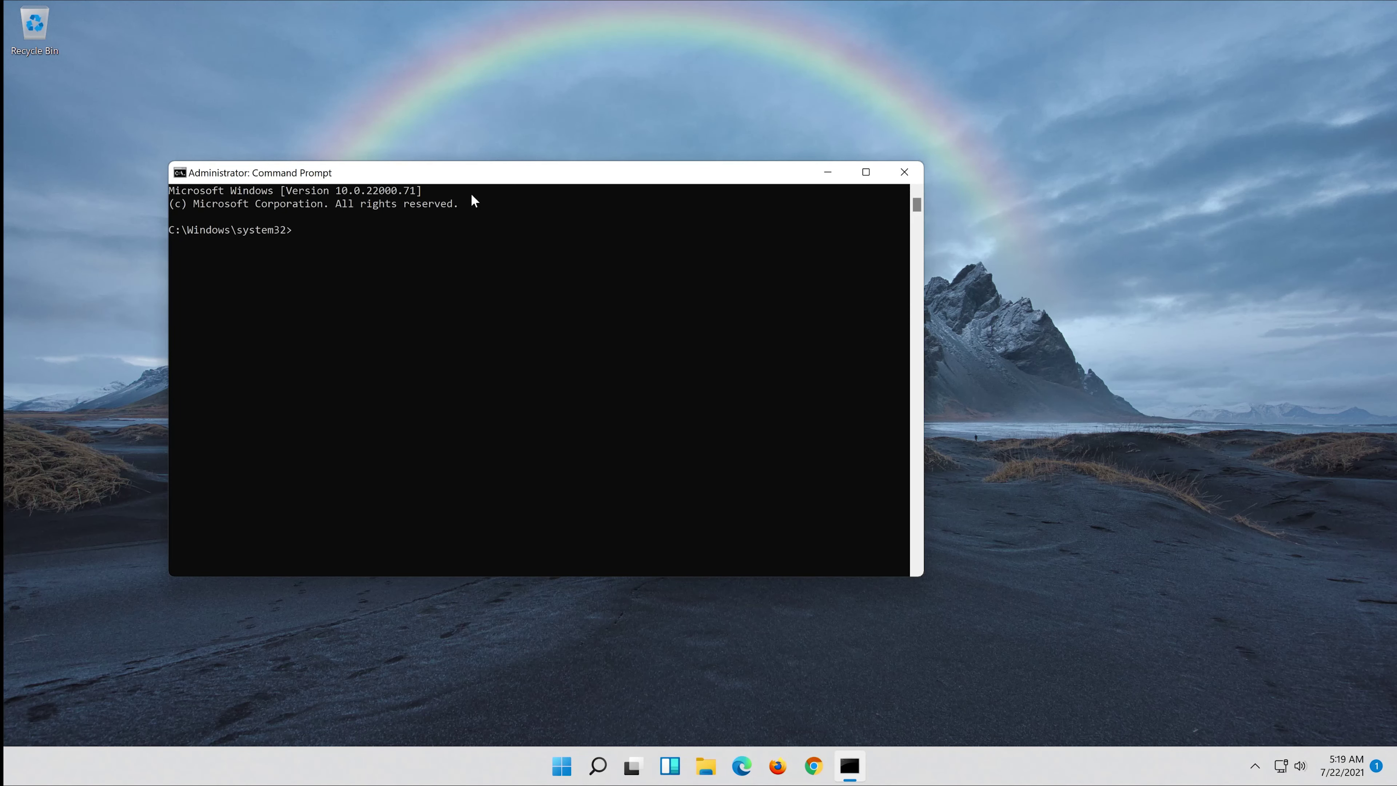
- Run the system file scan with sfc /scannow, and exit Command Prompt once the scan completes
left_click_drag(482, 175, 698, 180)
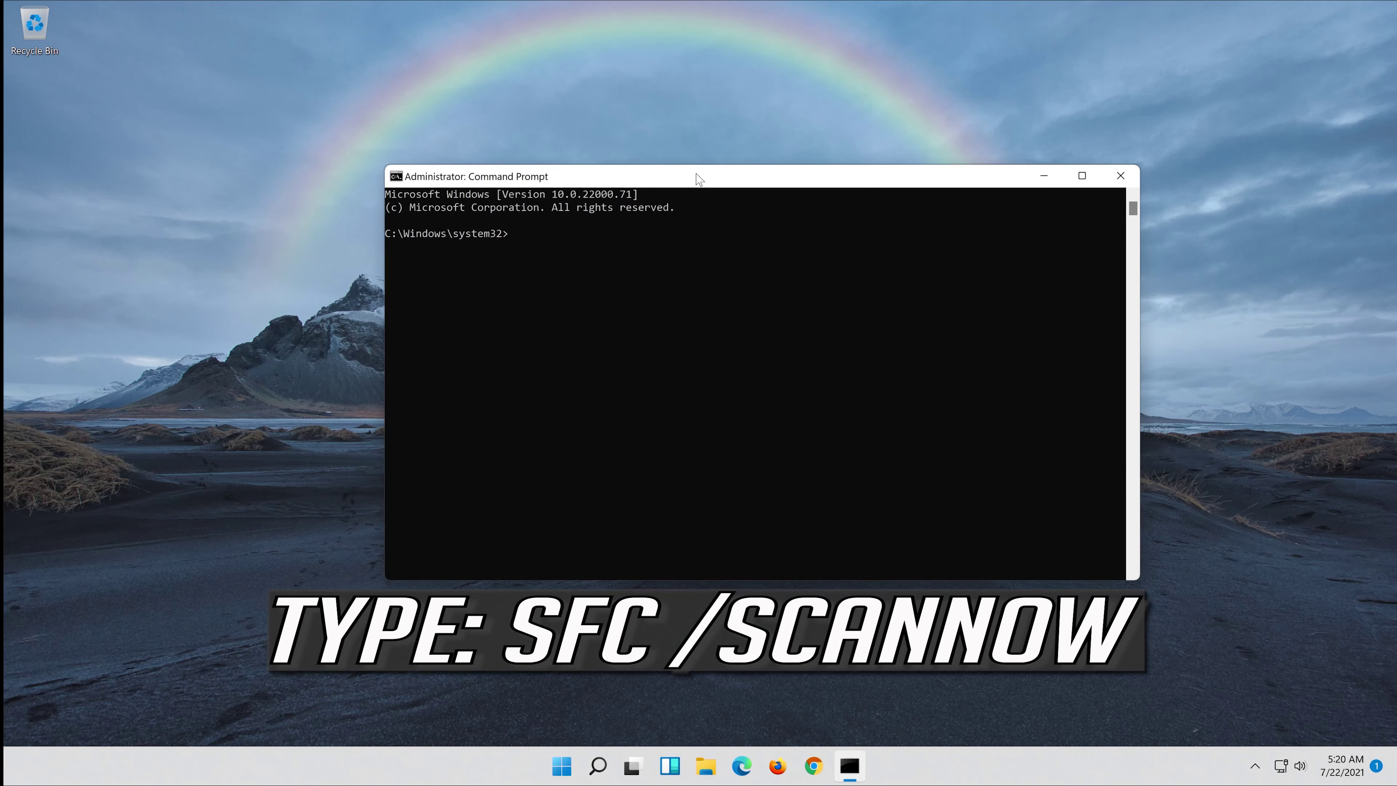
type("sfc /scannow")
key("Return")
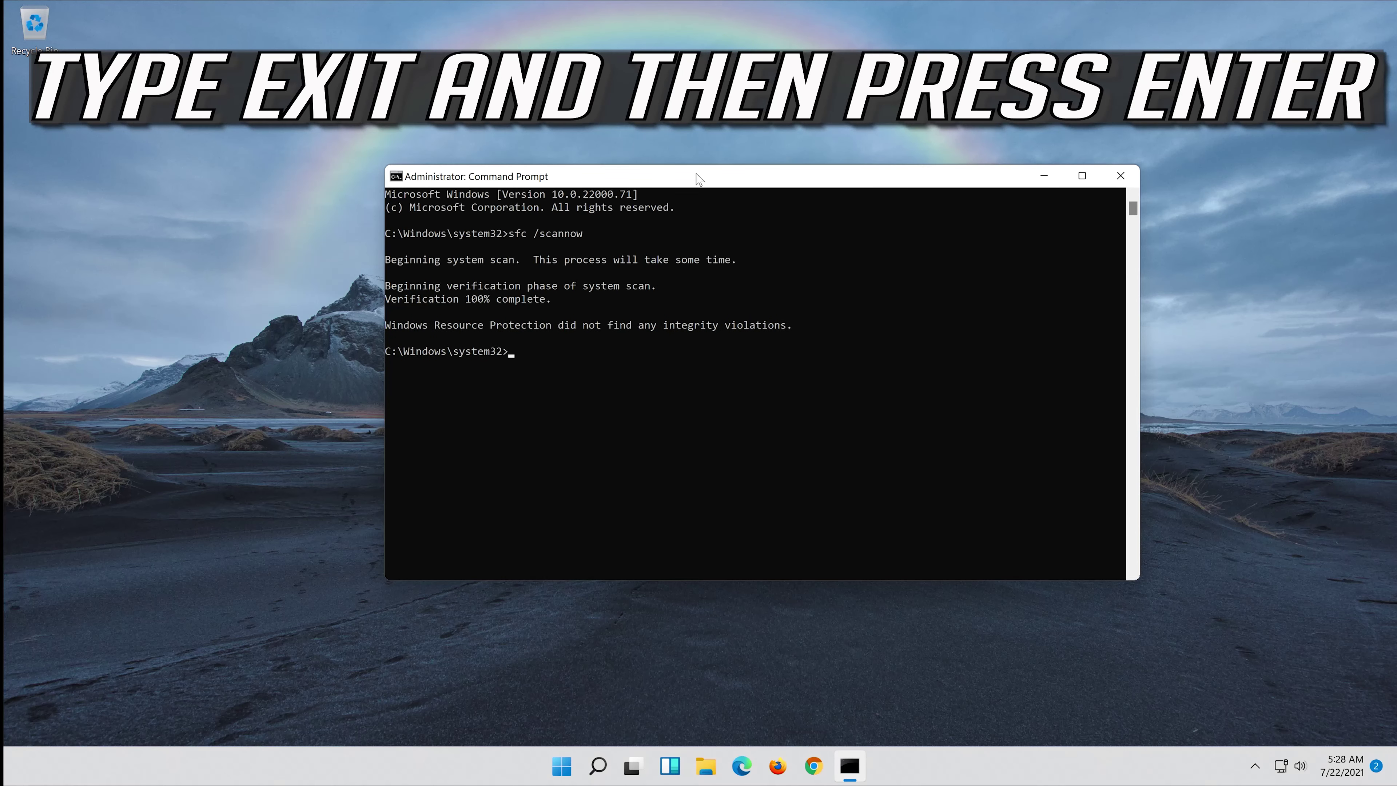
type("exit")
key("Return")
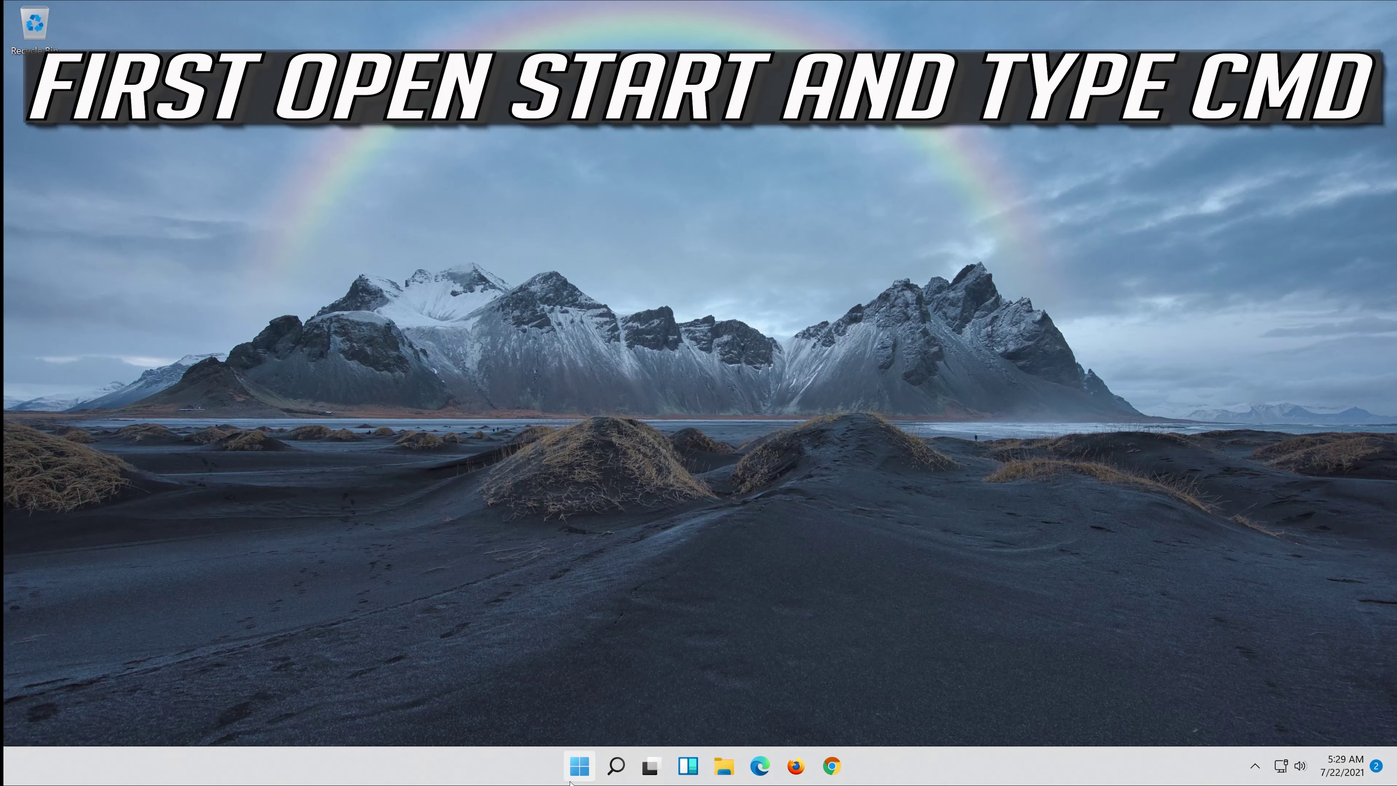
- Reopen Command Prompt with administrator rights by searching for cmd and approving the User Account Control request
left_click(579, 766)
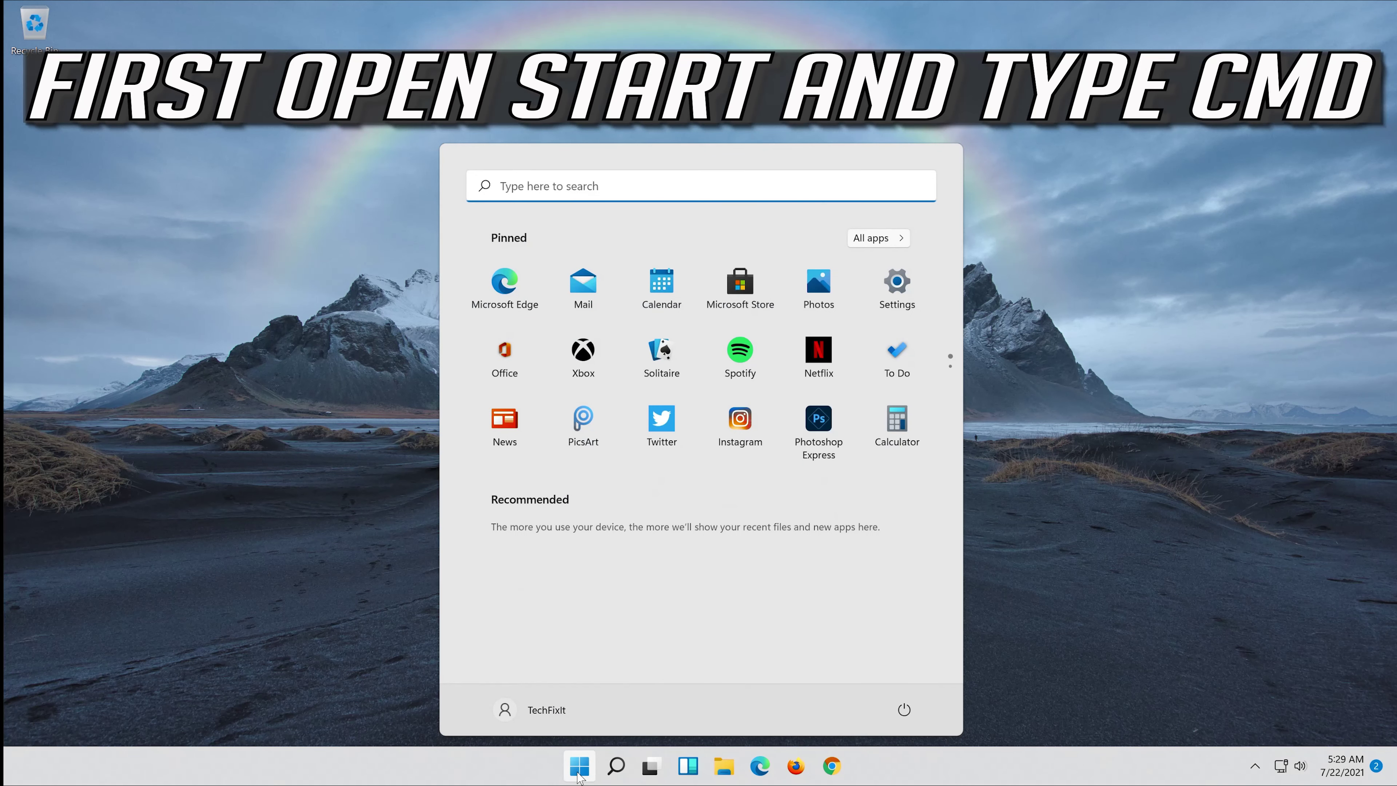
type("cmd")
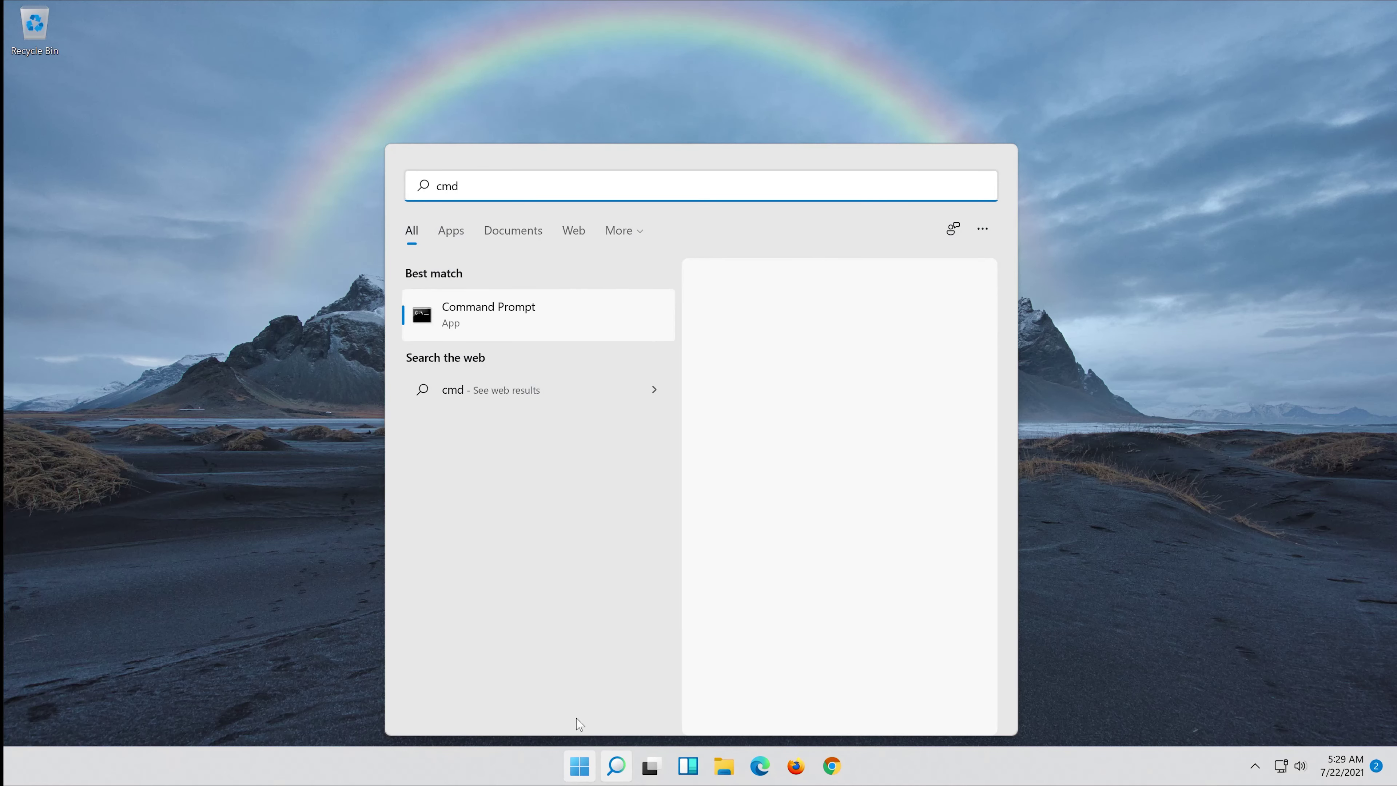
right_click(519, 304)
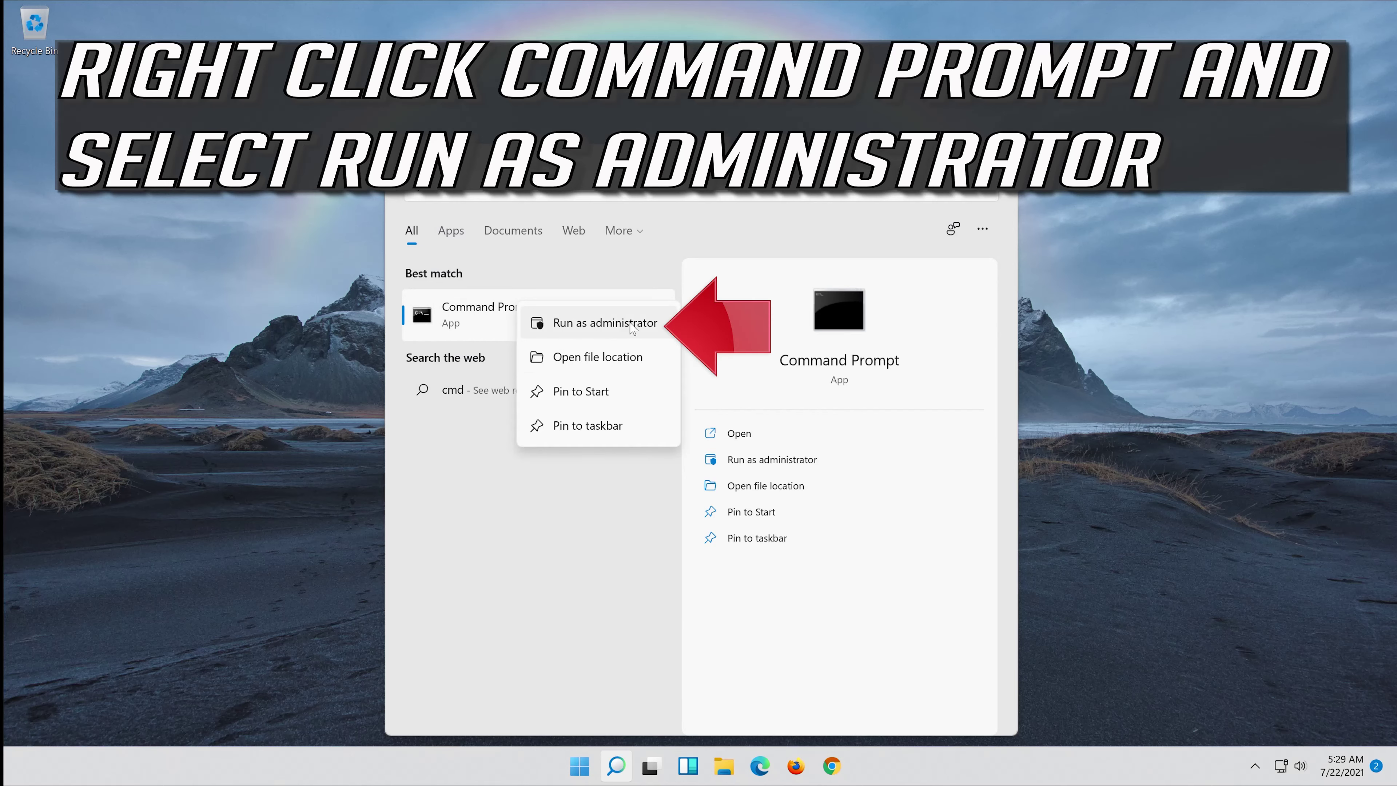
left_click(607, 330)
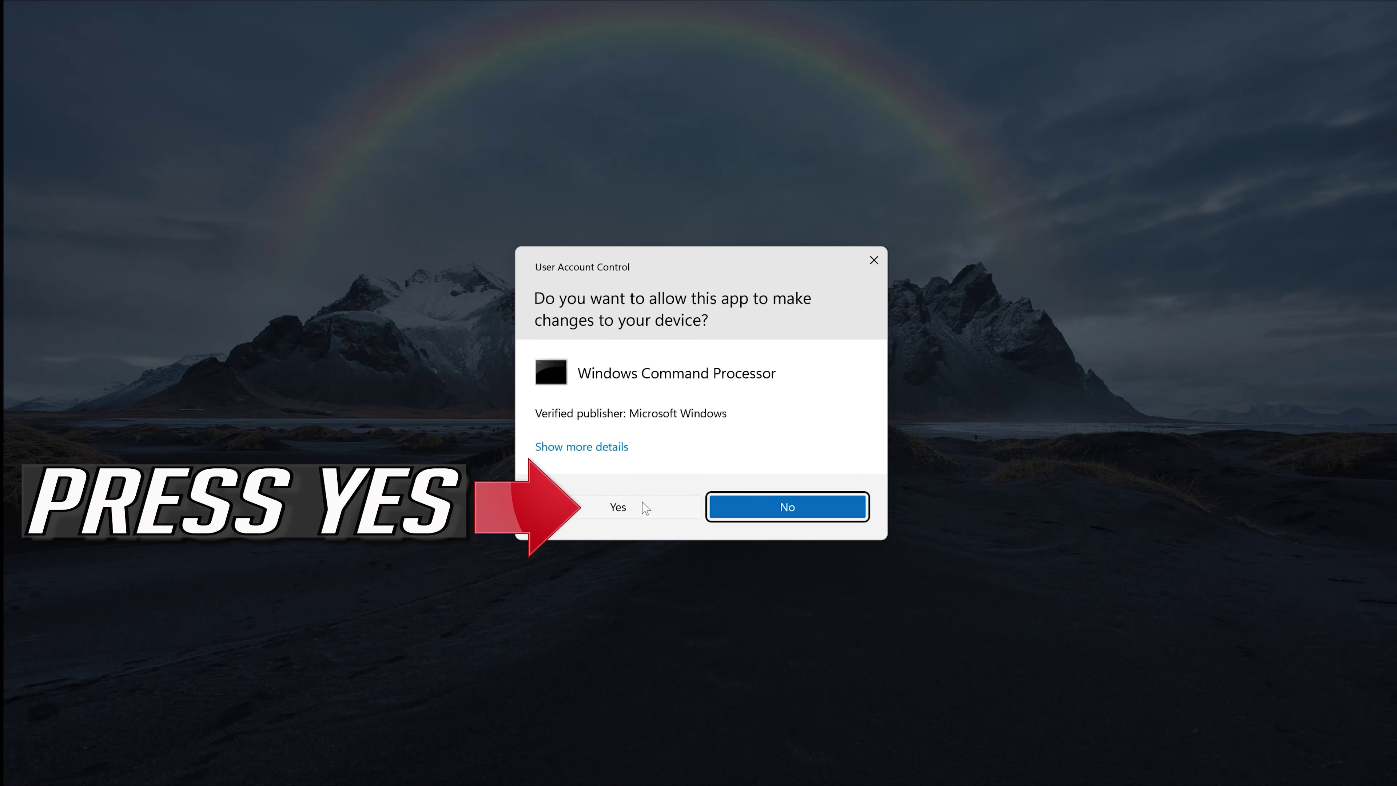
left_click(643, 507)
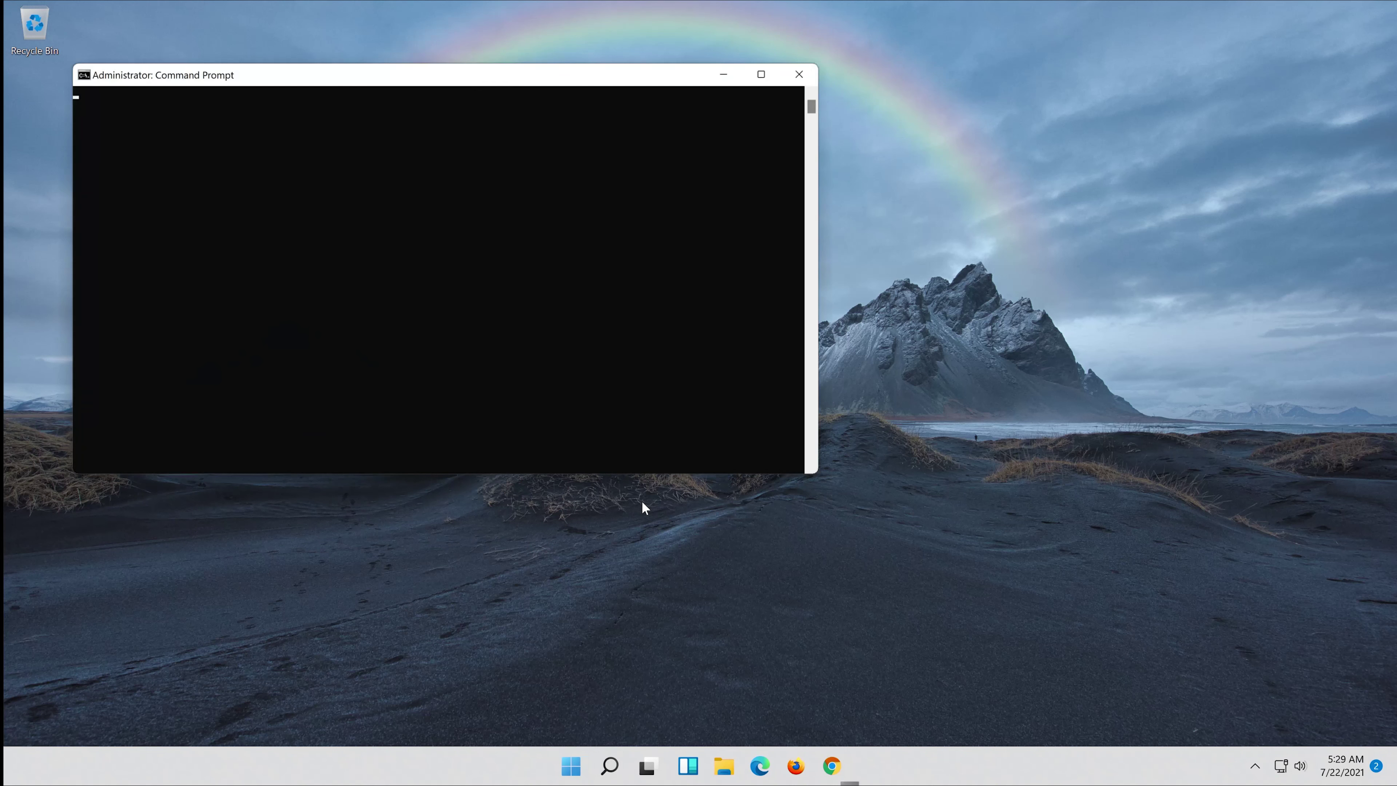
- Move the Command Prompt window toward the middle of the desktop and run Dism /Online /Cleanup-Image /RestoreHealth
left_click_drag(419, 78, 703, 157)
type("Dism")
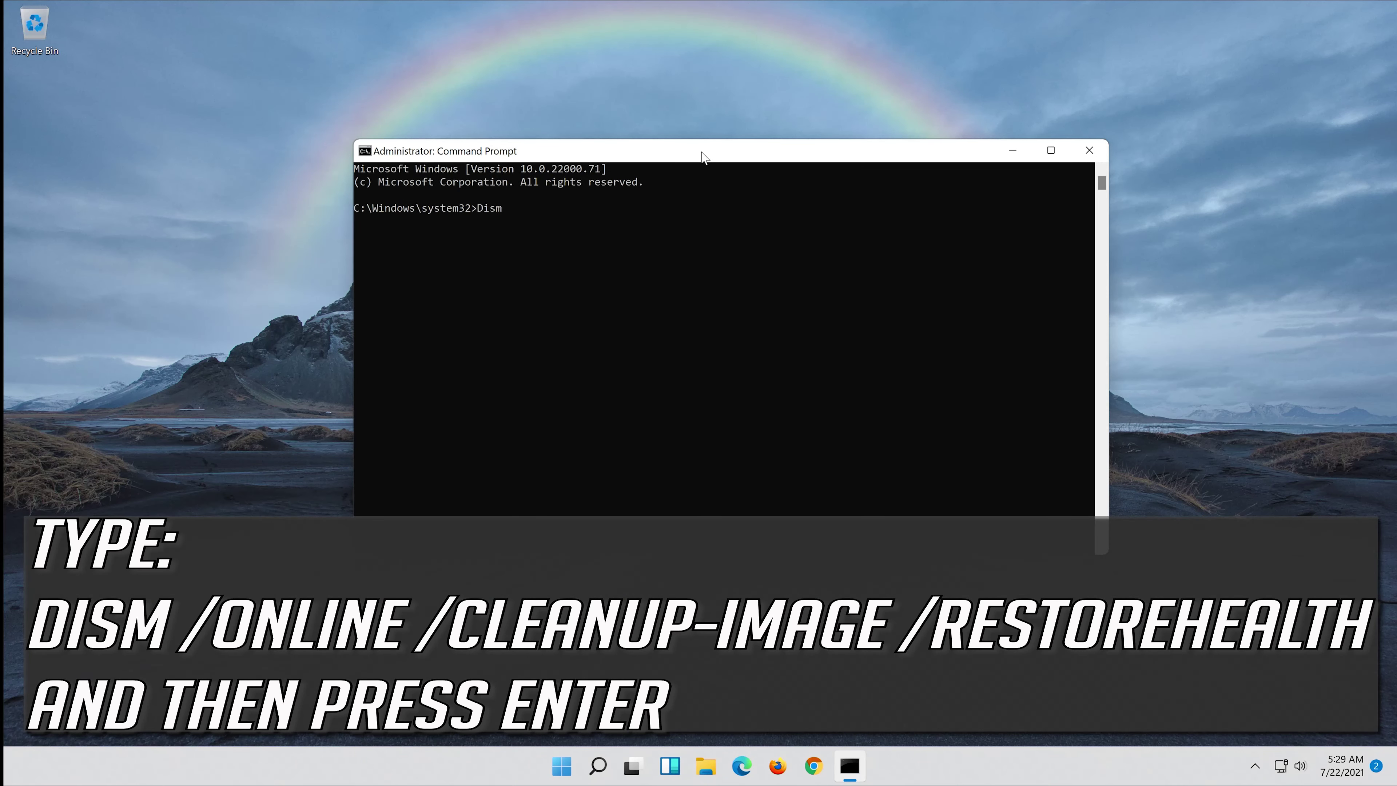
type(" /Online /Cleanup-Image /RestoreHealth")
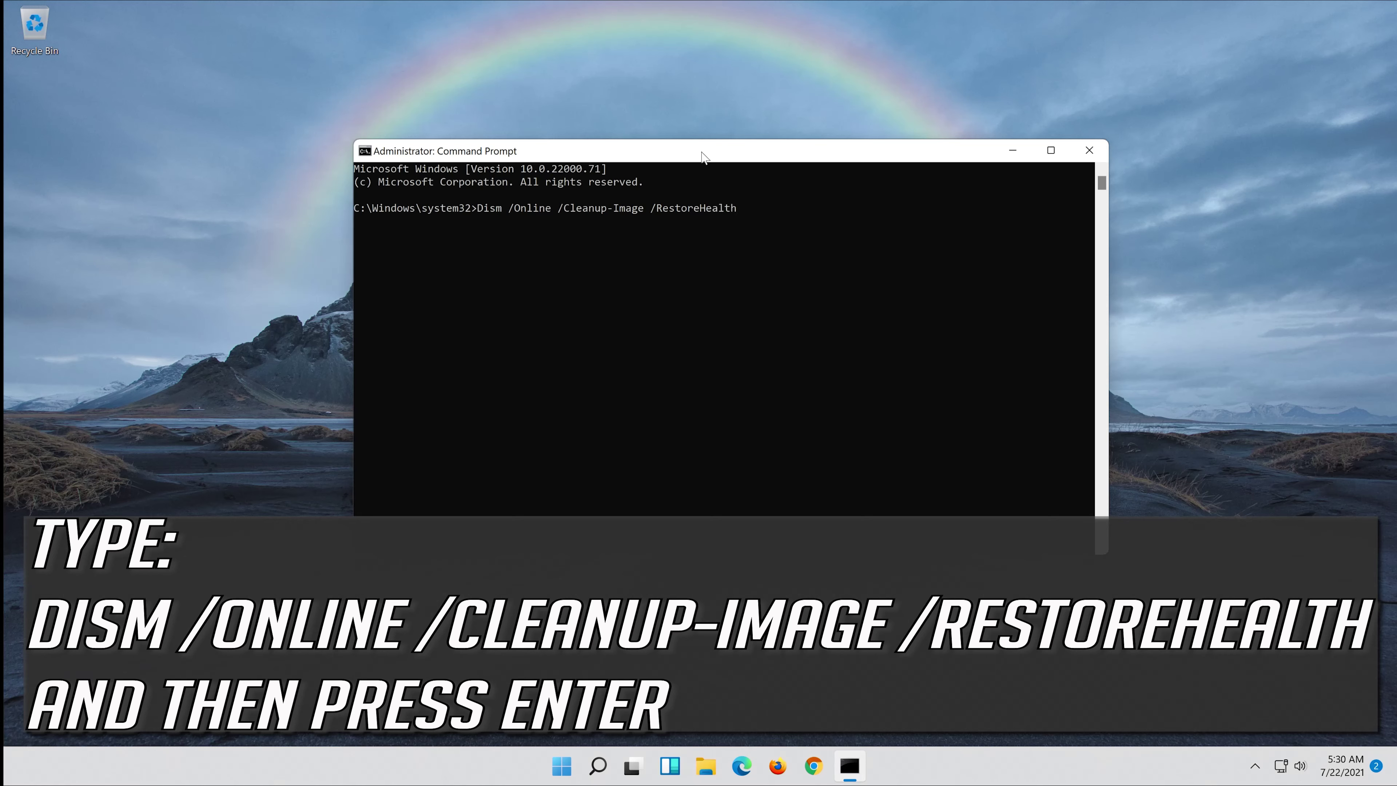
key("Return")
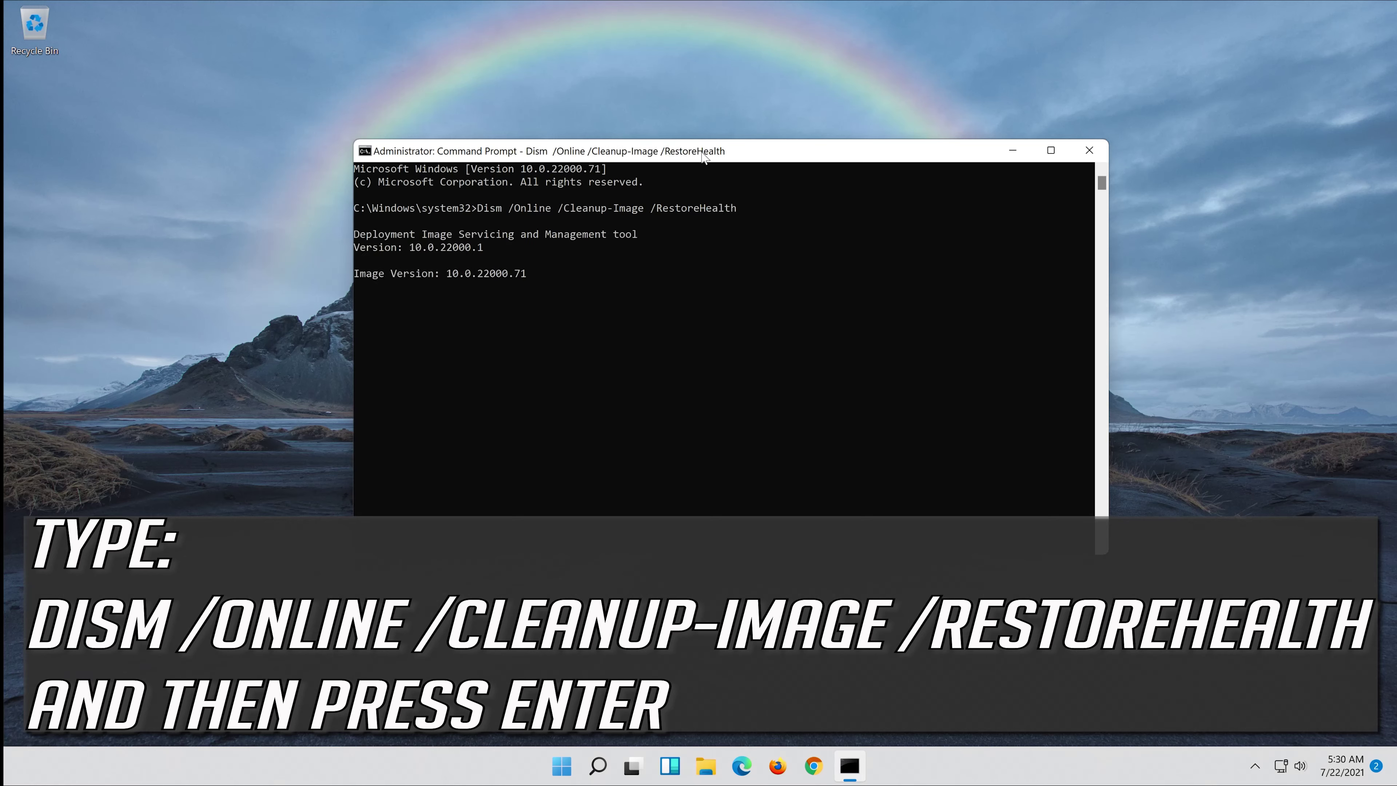